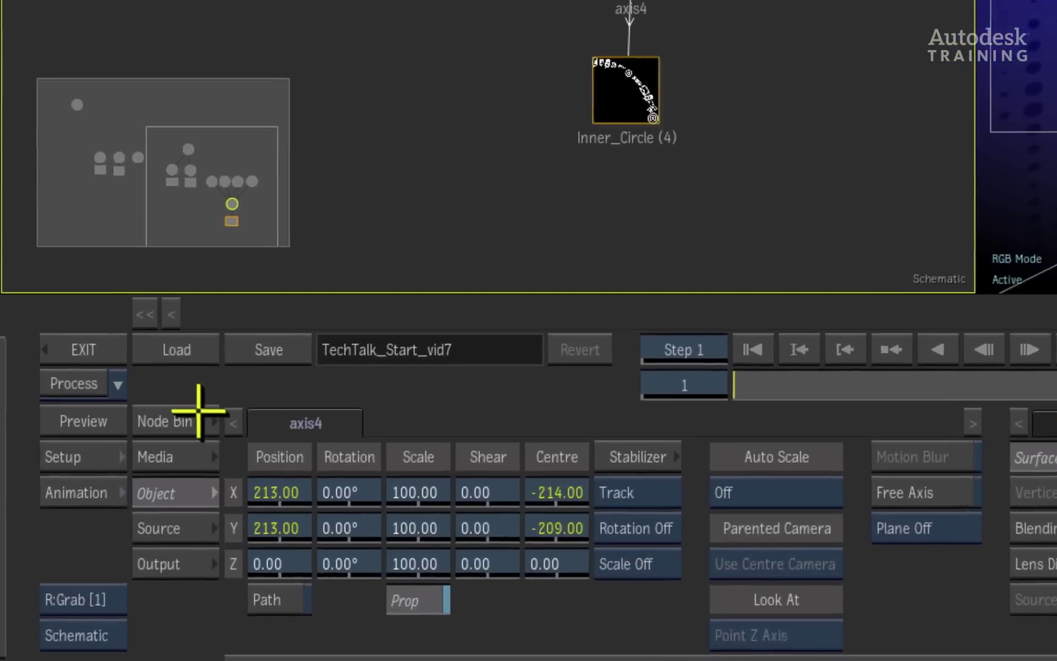
Add an Axis node from the Node Bin as axis10, the parent of axis6–axis9, and select its name
{"action": "left_click", "coordinate": [199, 411]}
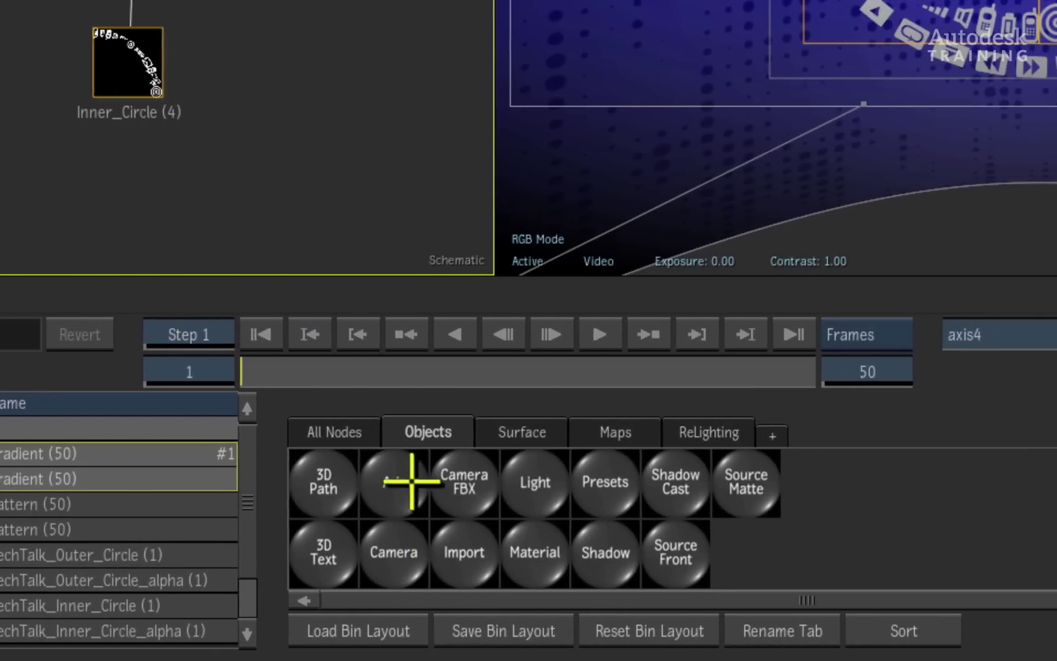
{"action": "left_click_drag", "start_coordinate": [399, 483], "coordinate": [269, 263]}
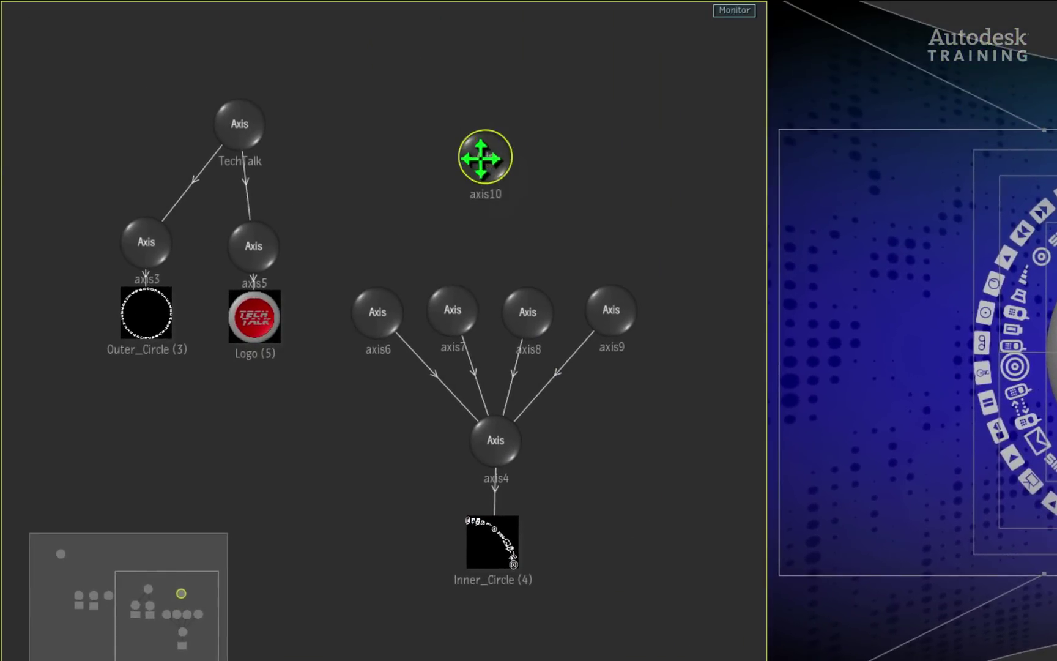
{"action": "left_click_drag", "start_coordinate": [481, 158], "coordinate": [487, 177]}
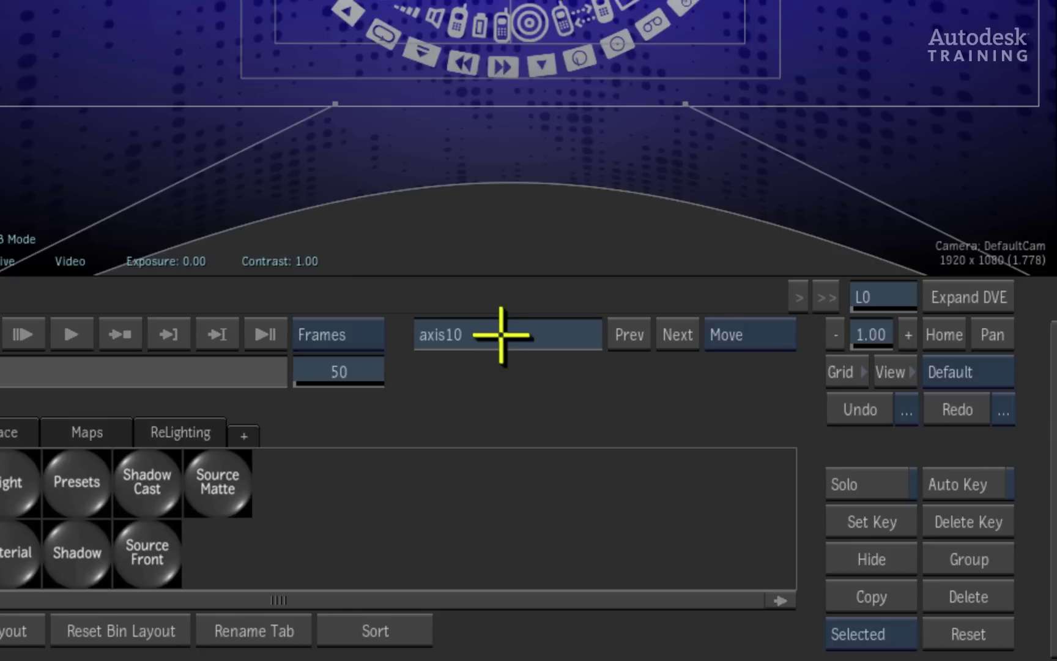
{"action": "left_click_drag", "start_coordinate": [501, 335], "coordinate": [417, 328]}
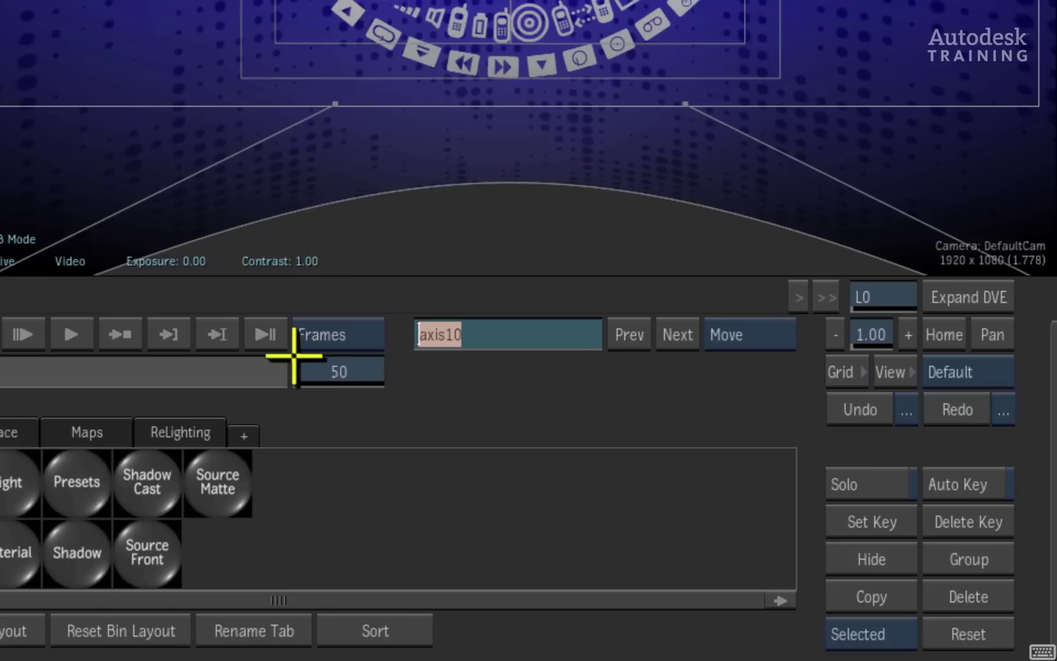
Rename axis10 to 'InnerCircle'
{"action": "key", "text": "BackSpace"}
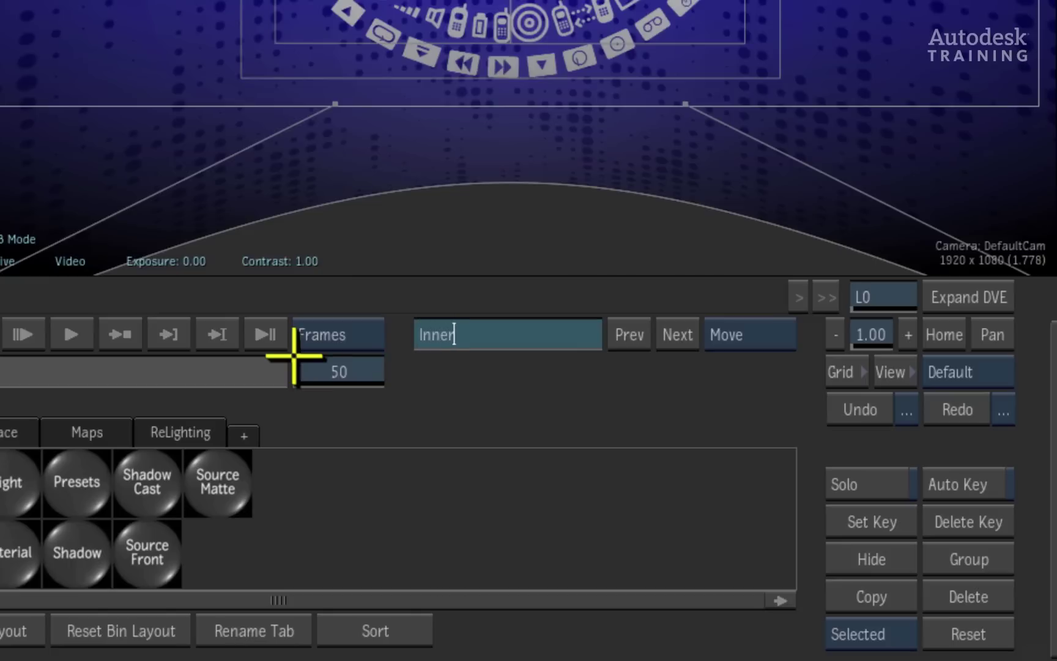
{"action": "type", "text": "InnerCircle"}
{"action": "key", "text": "Return"}
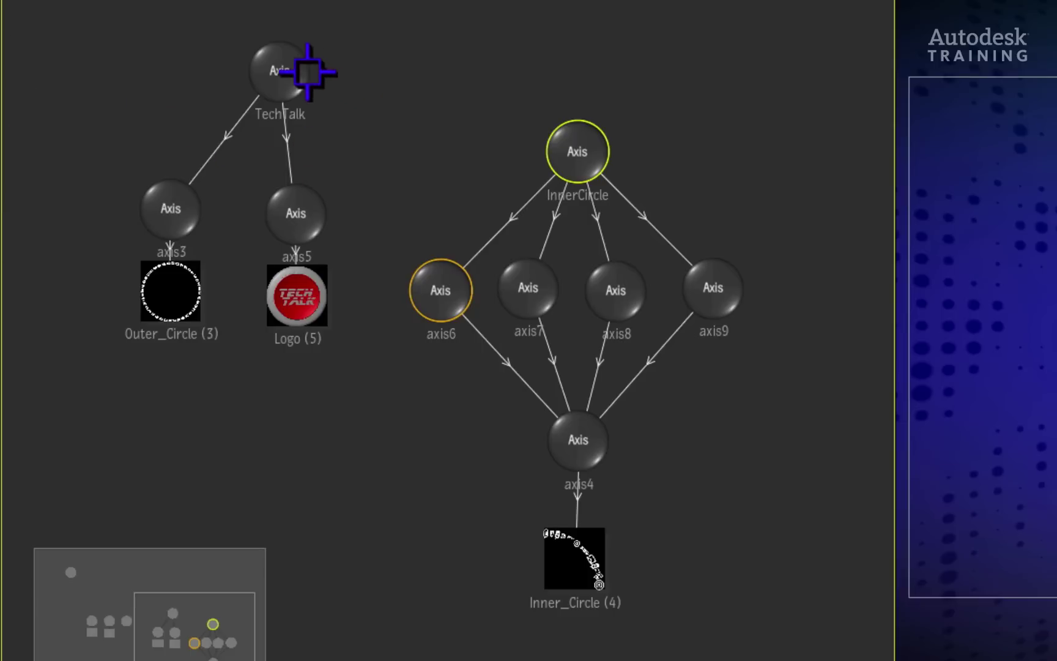
Parent InnerCircle under the TechTalk axis and move the TechTalk node above the tree
{"action": "left_click_drag", "start_coordinate": [296, 78], "coordinate": [577, 153]}
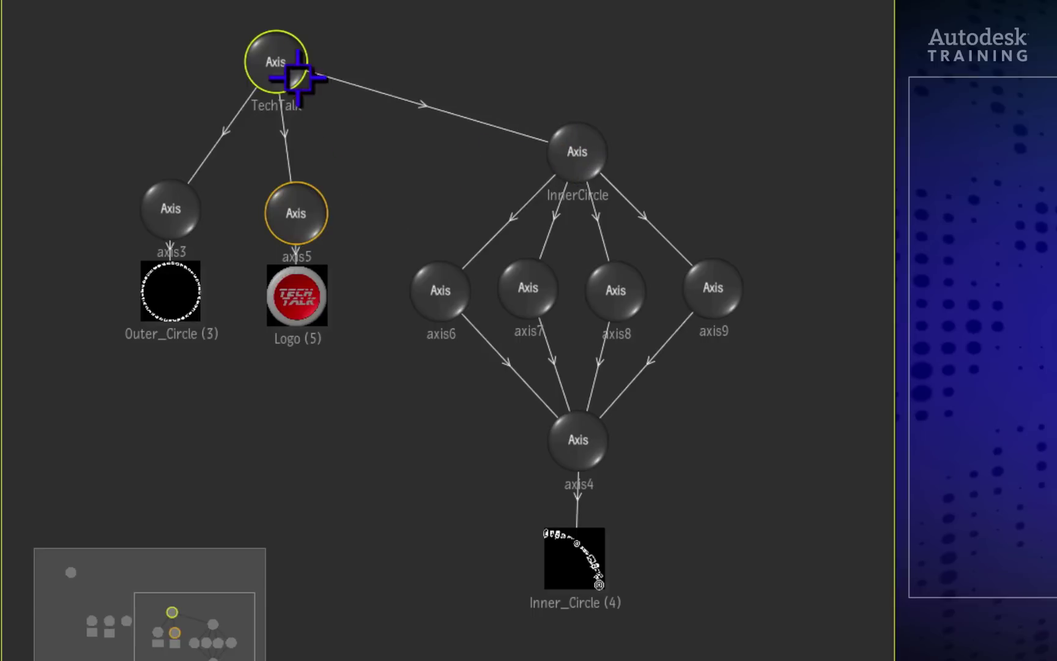
{"action": "left_click_drag", "start_coordinate": [283, 57], "coordinate": [404, 36]}
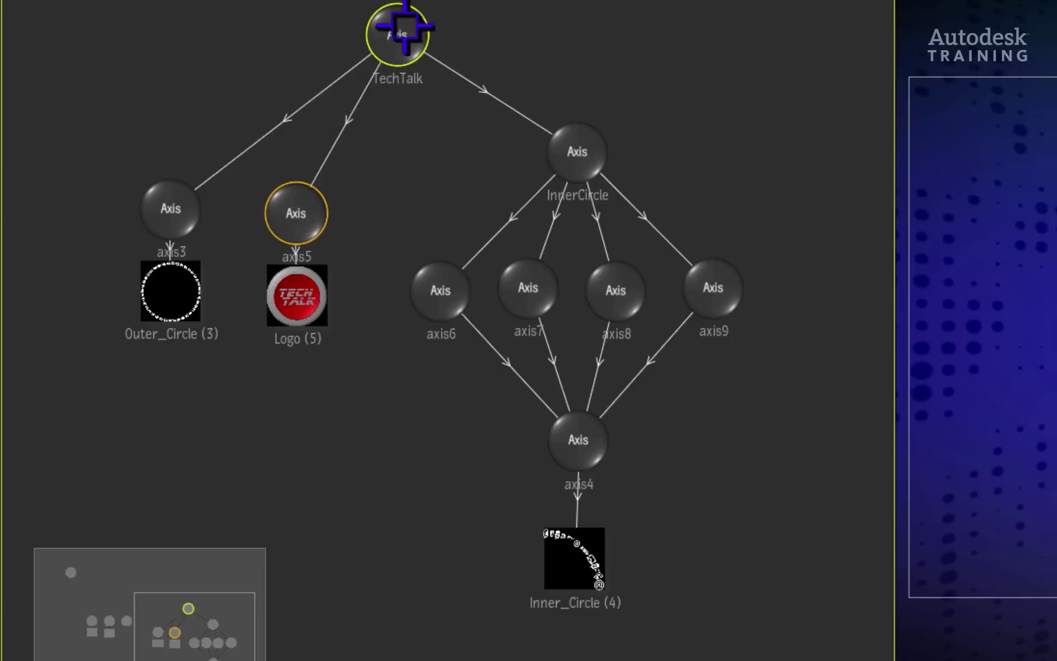
{"action": "left_click_drag", "start_coordinate": [397, 37], "coordinate": [403, 40]}
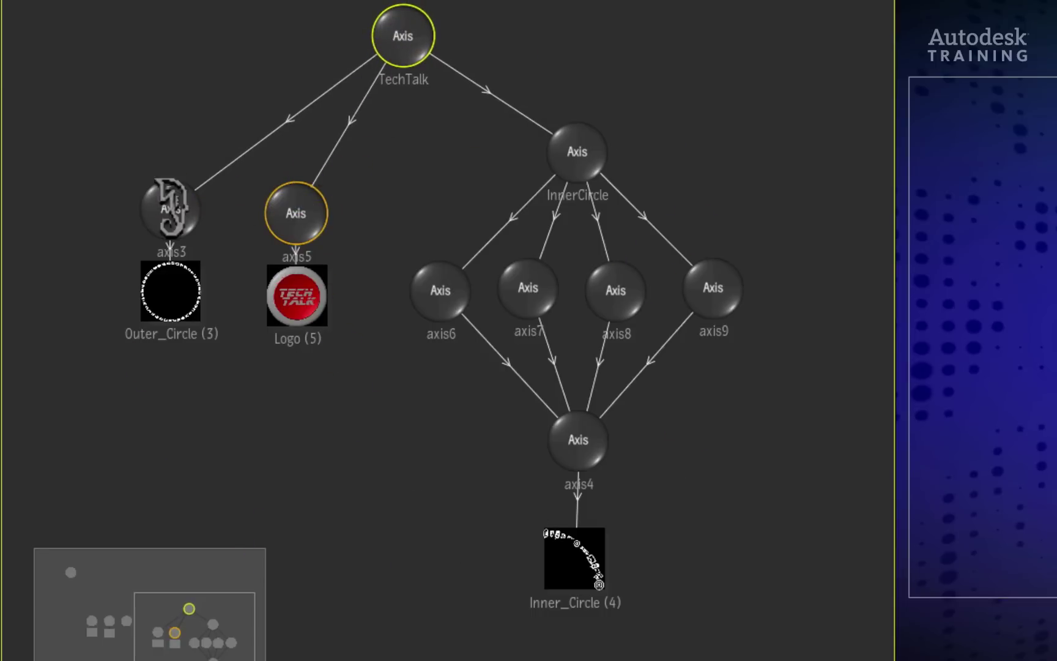
Check the axis3, axis5 and InnerCircle nodes, ending with the outer ring's axis3 selected
{"action": "left_click", "coordinate": [170, 207]}
{"action": "left_click", "coordinate": [296, 214]}
{"action": "left_click", "coordinate": [577, 154]}
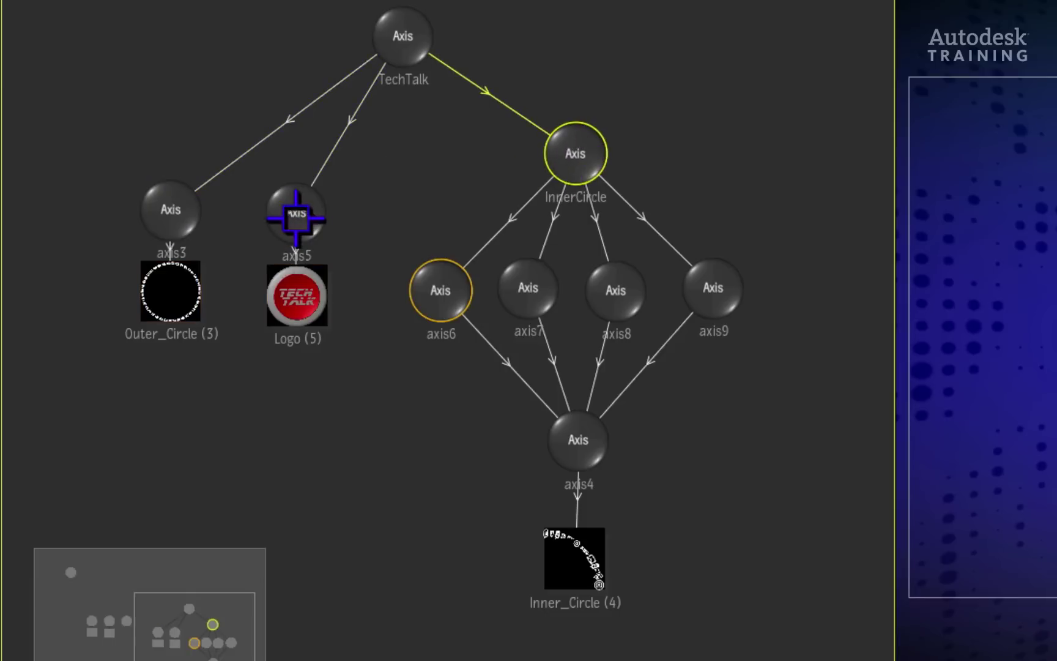
{"action": "left_click", "coordinate": [296, 213]}
{"action": "left_click", "coordinate": [179, 191]}
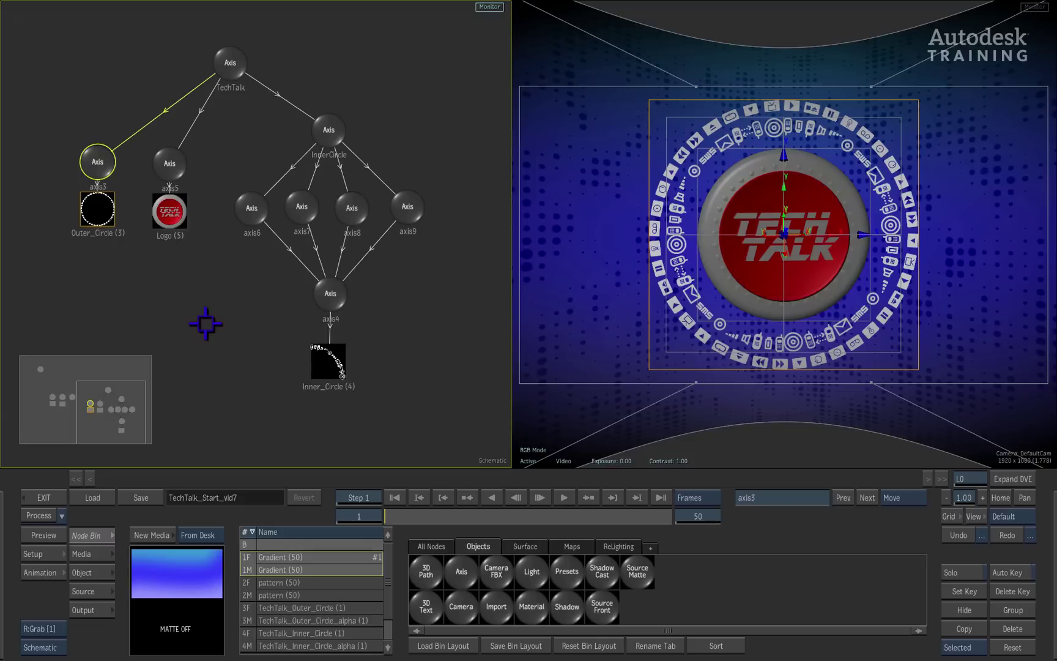
Open axis3's transform settings and switch the left viewer to the Top view
{"action": "left_click_drag", "start_coordinate": [98, 164], "coordinate": [103, 156]}
{"action": "double_click", "coordinate": [103, 157]}
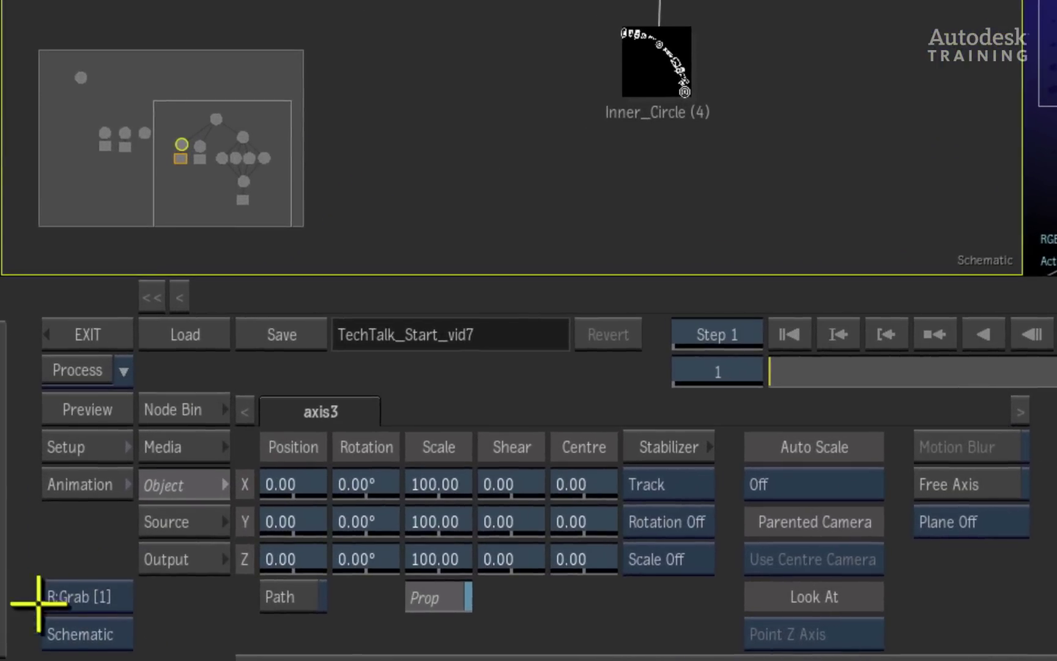
{"action": "left_click", "coordinate": [112, 632]}
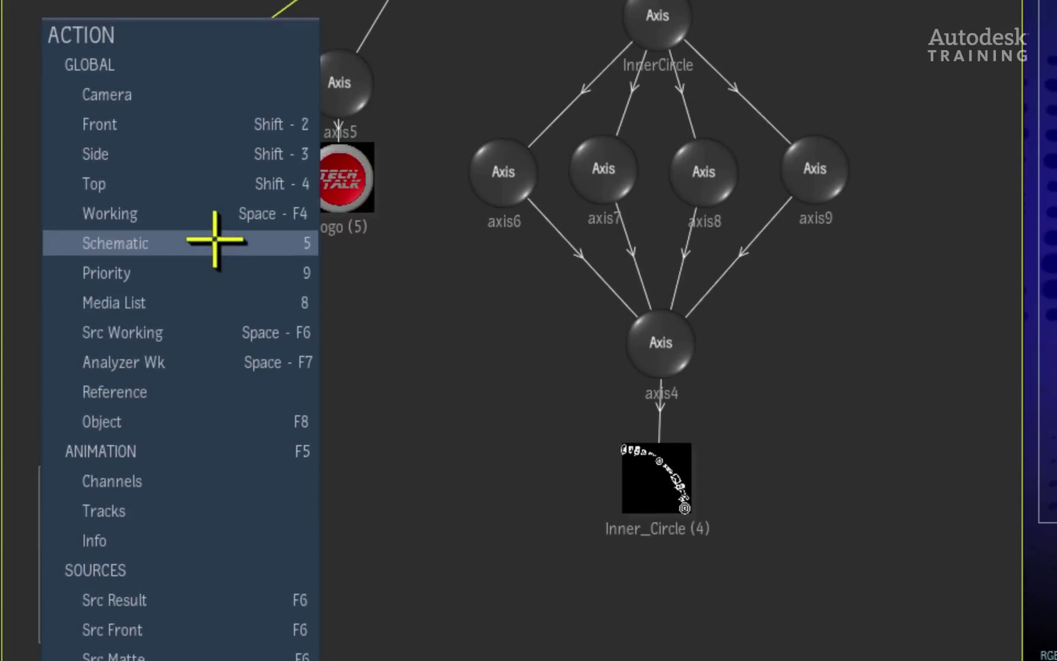
{"action": "left_click", "coordinate": [226, 182]}
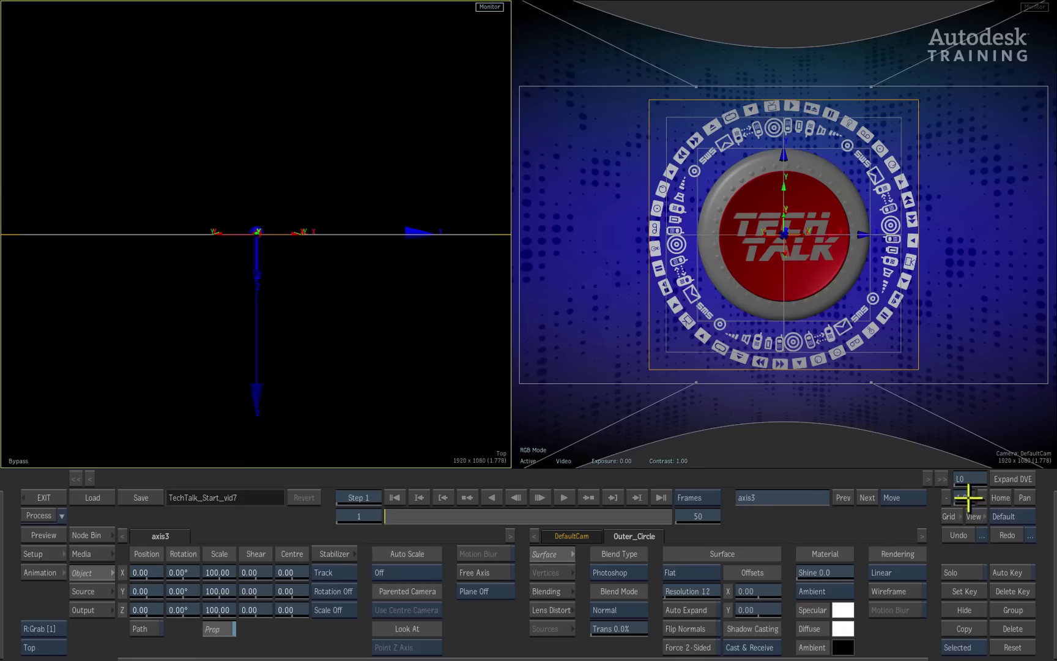
Zoom the top view out to show the camera frustum, then trial-drag axis3's Position Z
{"action": "left_click_drag", "start_coordinate": [968, 497], "coordinate": [934, 500]}
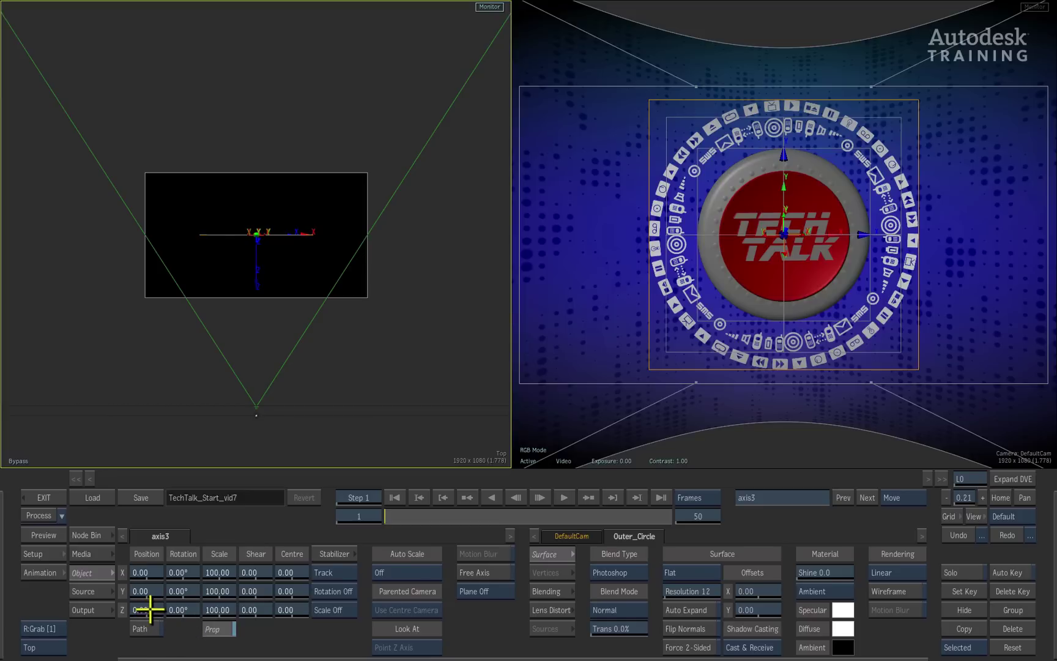
{"action": "left_click_drag", "start_coordinate": [150, 608], "coordinate": [118, 548]}
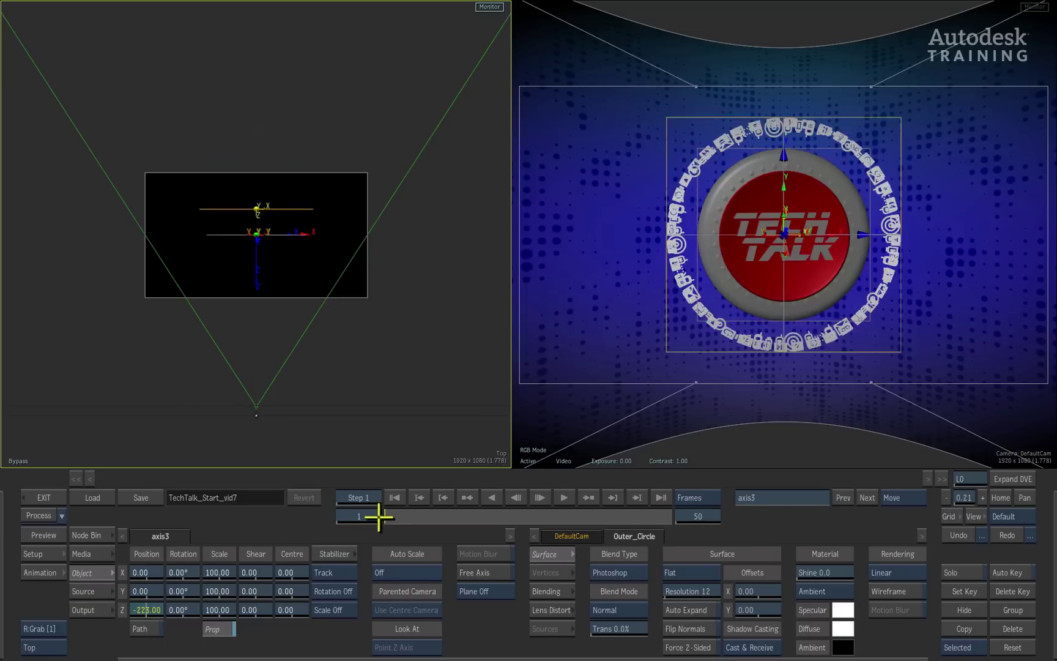
{"action": "left_click_drag", "start_coordinate": [203, 569], "coordinate": [61, 584]}
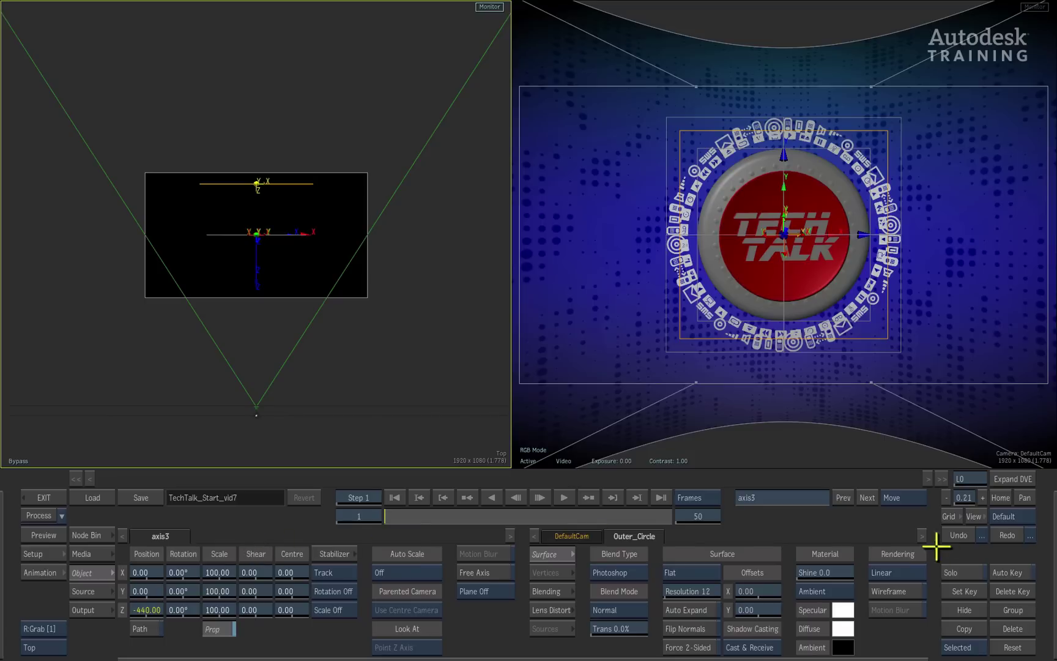
Undo the Z trial, set Auto Scale to On Position Changes, and push axis3 to Z -2017 (scale 235.95)
{"action": "left_click", "coordinate": [956, 534]}
{"action": "left_click", "coordinate": [957, 534]}
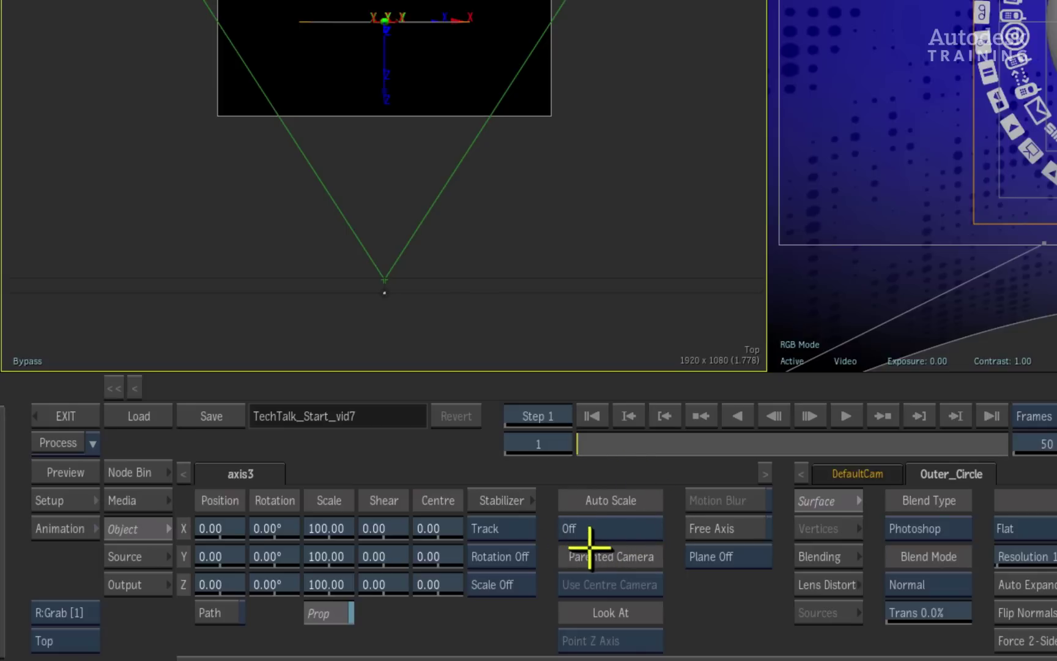
{"action": "left_click", "coordinate": [642, 528]}
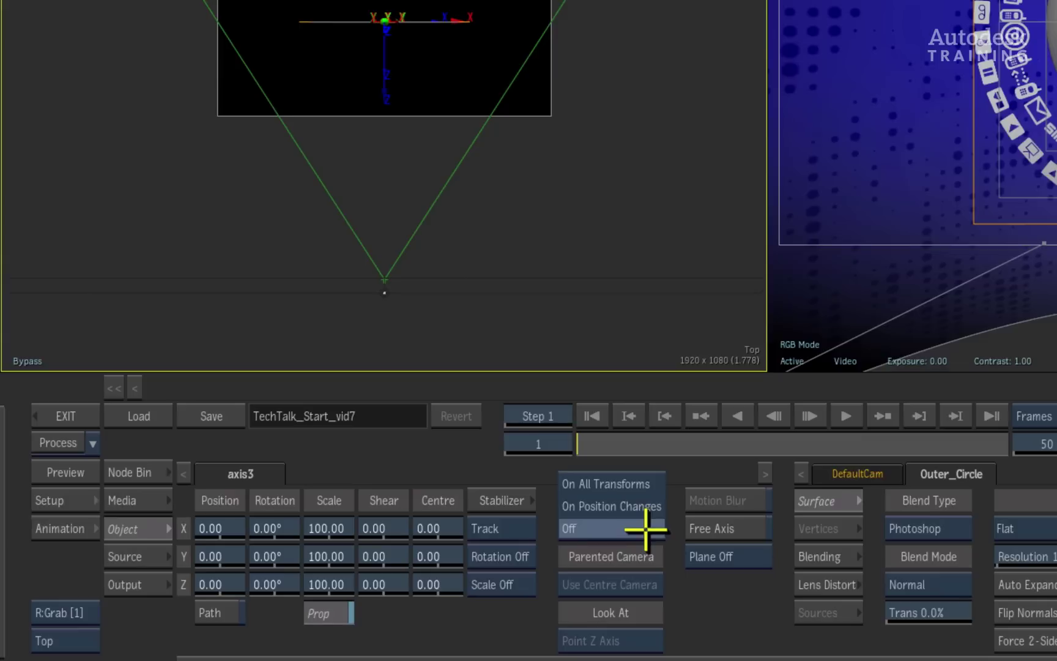
{"action": "left_click", "coordinate": [660, 499]}
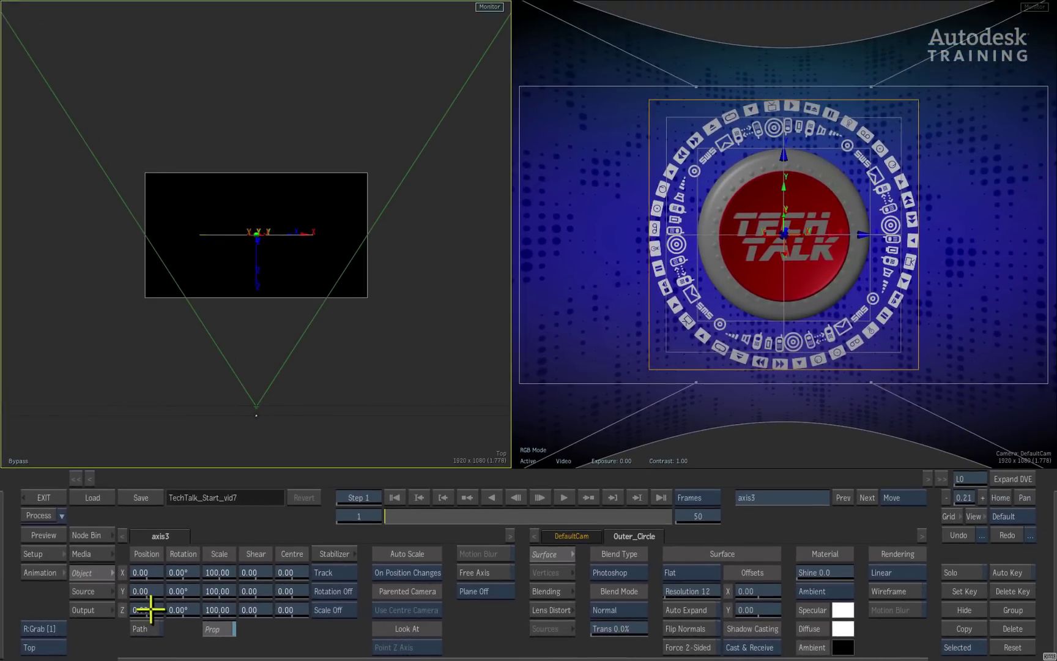
{"action": "left_click_drag", "start_coordinate": [202, 592], "coordinate": [67, 591]}
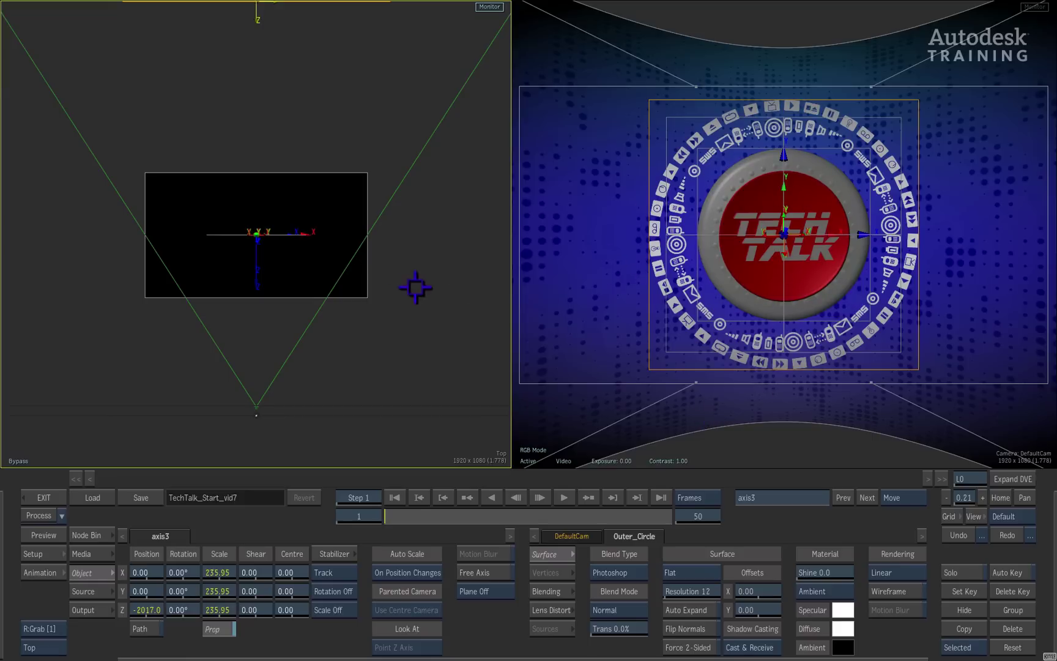
{"action": "left_click_drag", "start_coordinate": [417, 288], "coordinate": [416, 319]}
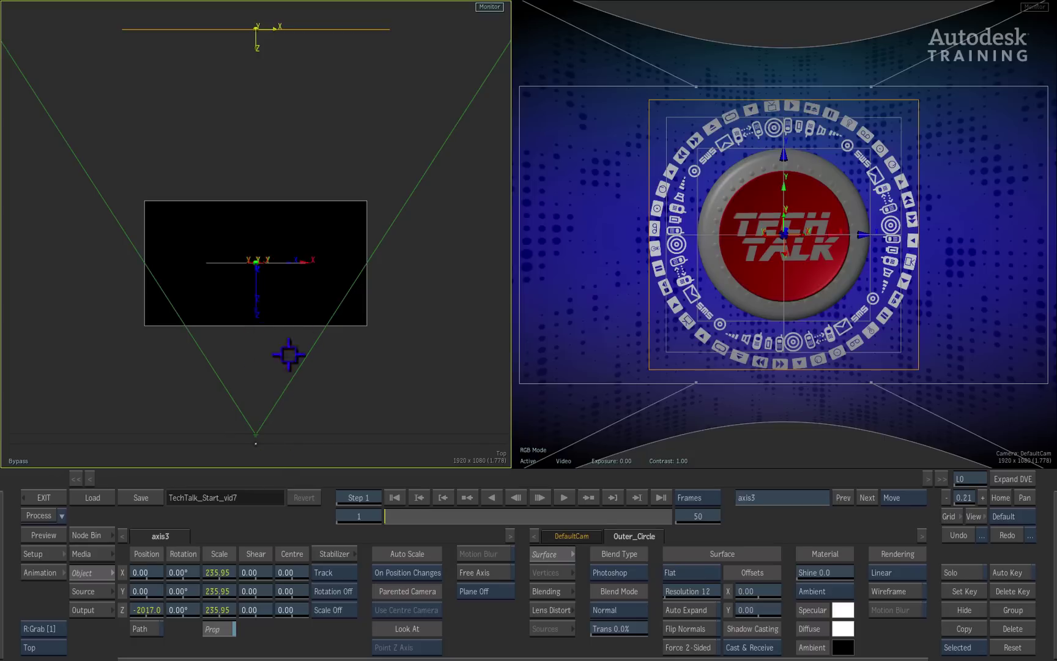
Select InnerCircle, set Auto Scale to On Position Changes, and push it to Z -1067 (scale 171.92)
{"action": "key", "text": "Escape"}
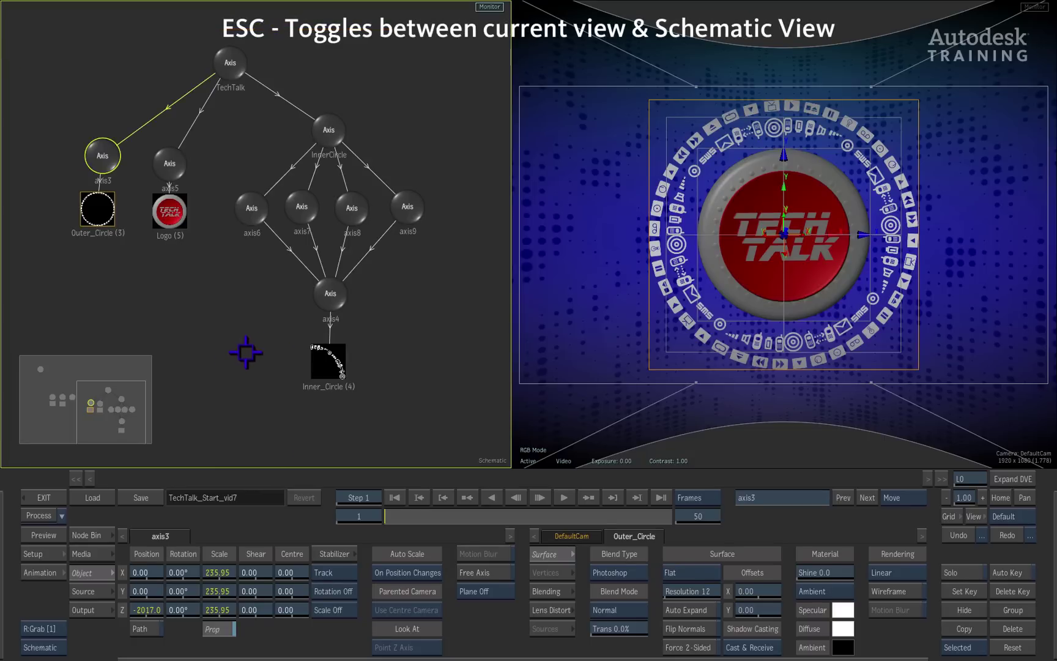
{"action": "left_click", "coordinate": [329, 130]}
{"action": "left_click_drag", "start_coordinate": [329, 129], "coordinate": [328, 131]}
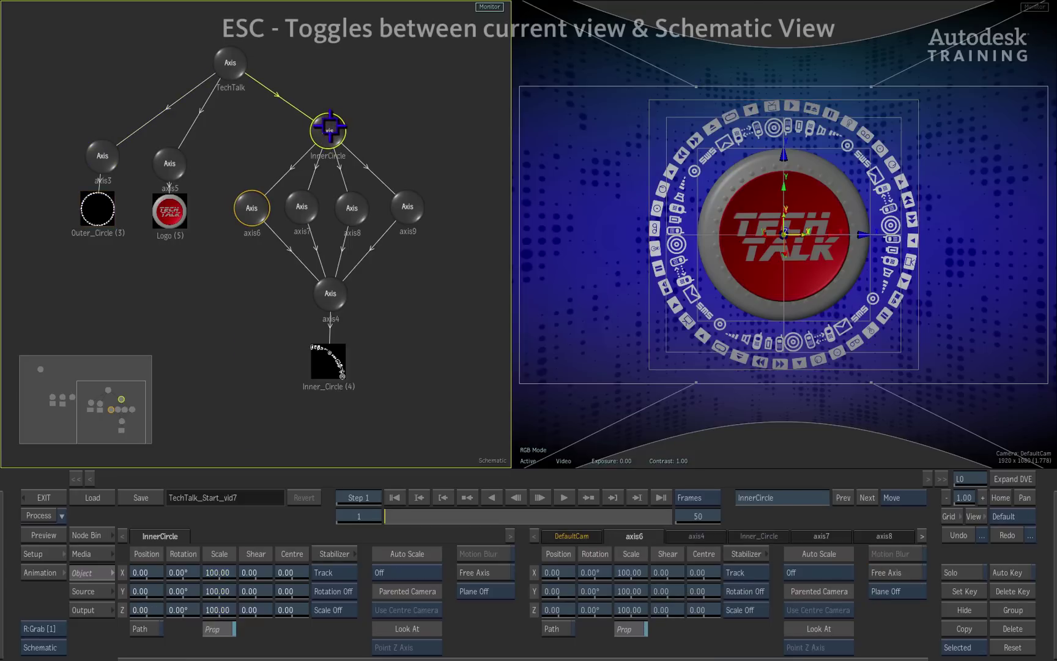
{"action": "key", "text": "Escape"}
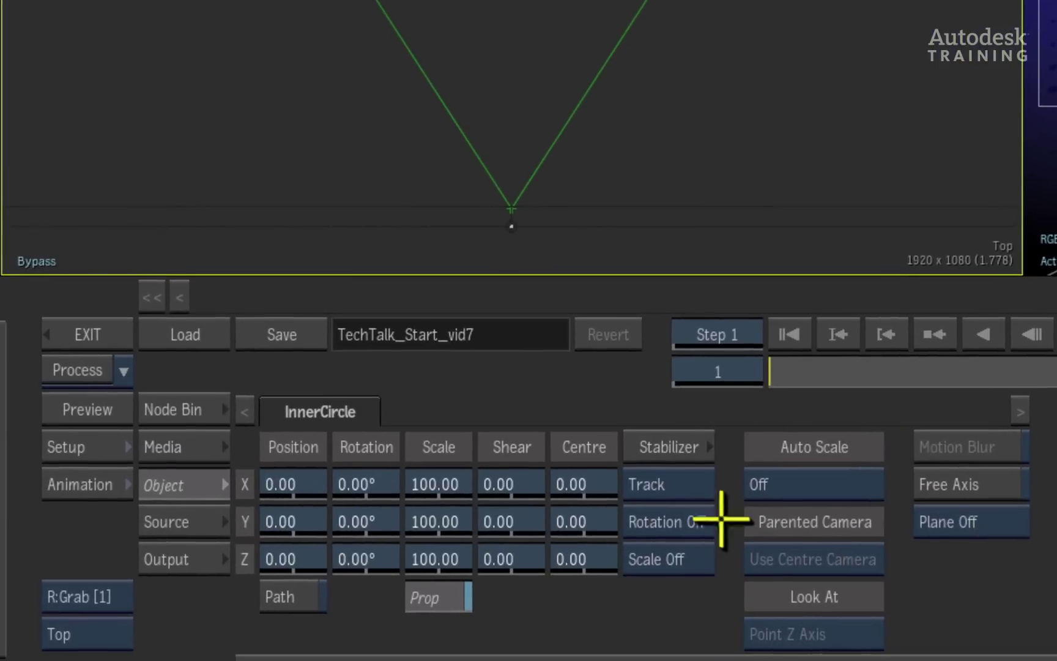
{"action": "left_click", "coordinate": [862, 483]}
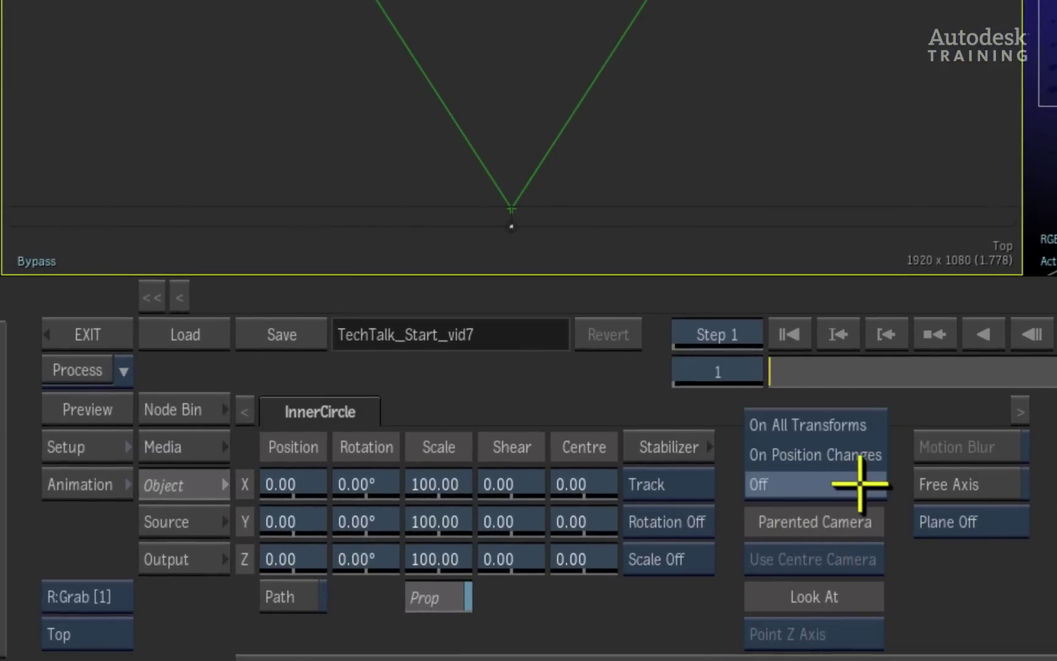
{"action": "left_click", "coordinate": [866, 453]}
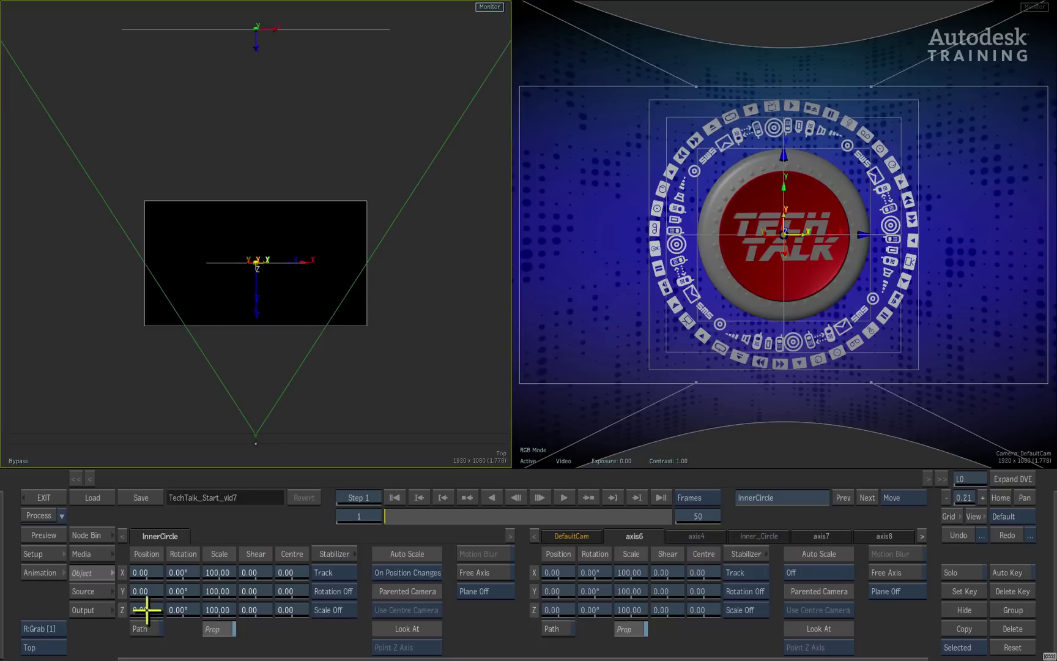
{"action": "left_click_drag", "start_coordinate": [147, 609], "coordinate": [101, 602]}
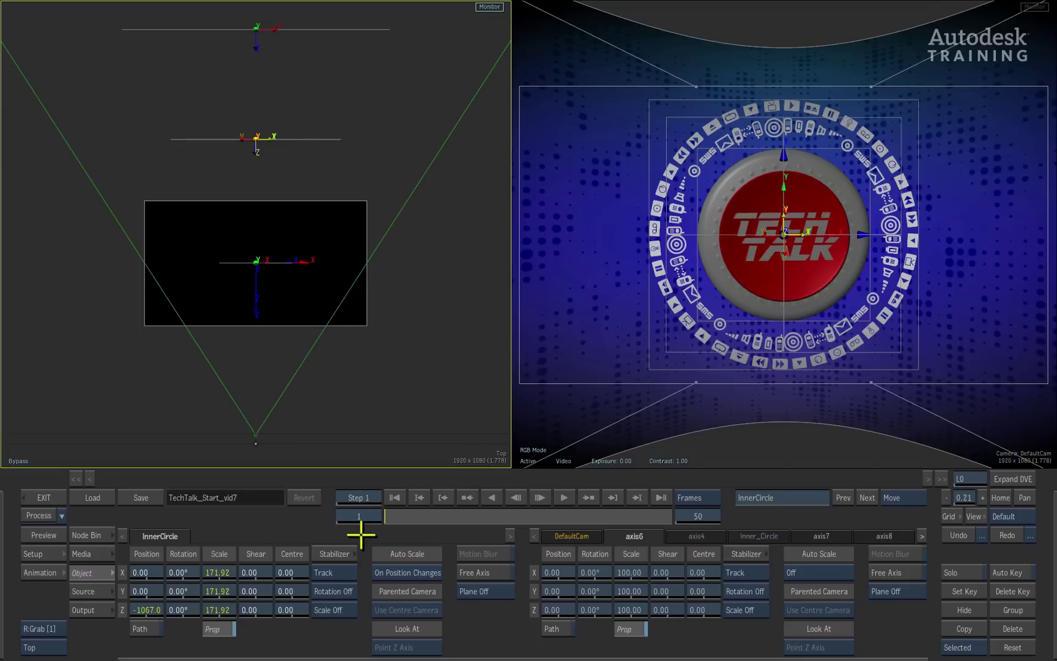
Scrub through the 50-frame timeline to preview the rings, then return the left viewer to the schematic
{"action": "left_click_drag", "start_coordinate": [393, 512], "coordinate": [738, 483]}
{"action": "left_click_drag", "start_coordinate": [645, 489], "coordinate": [735, 486]}
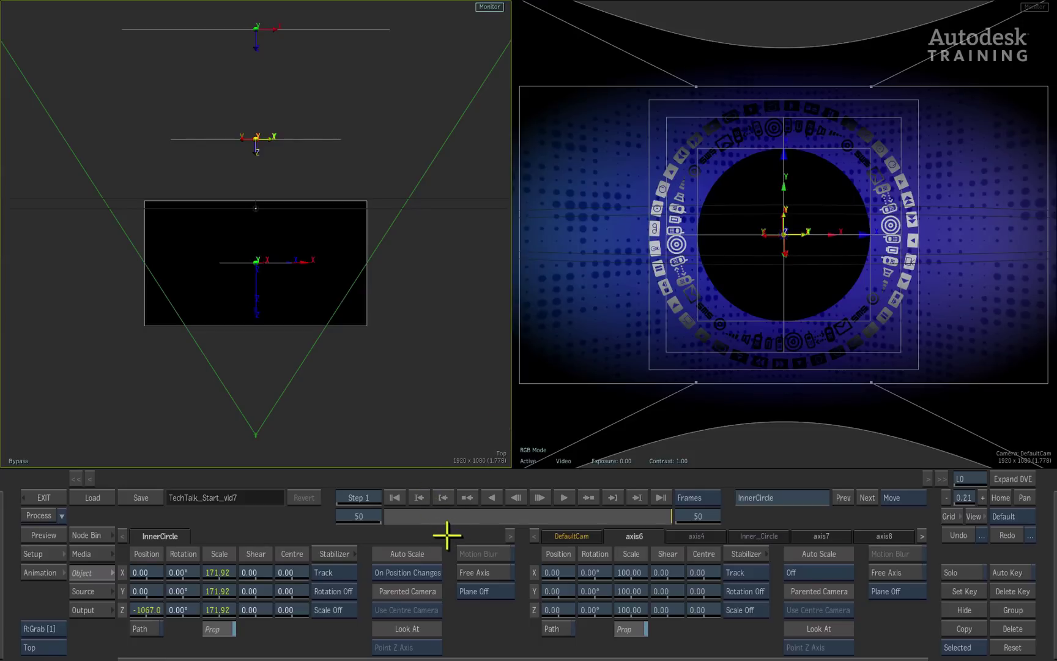
{"action": "key", "text": "F4"}
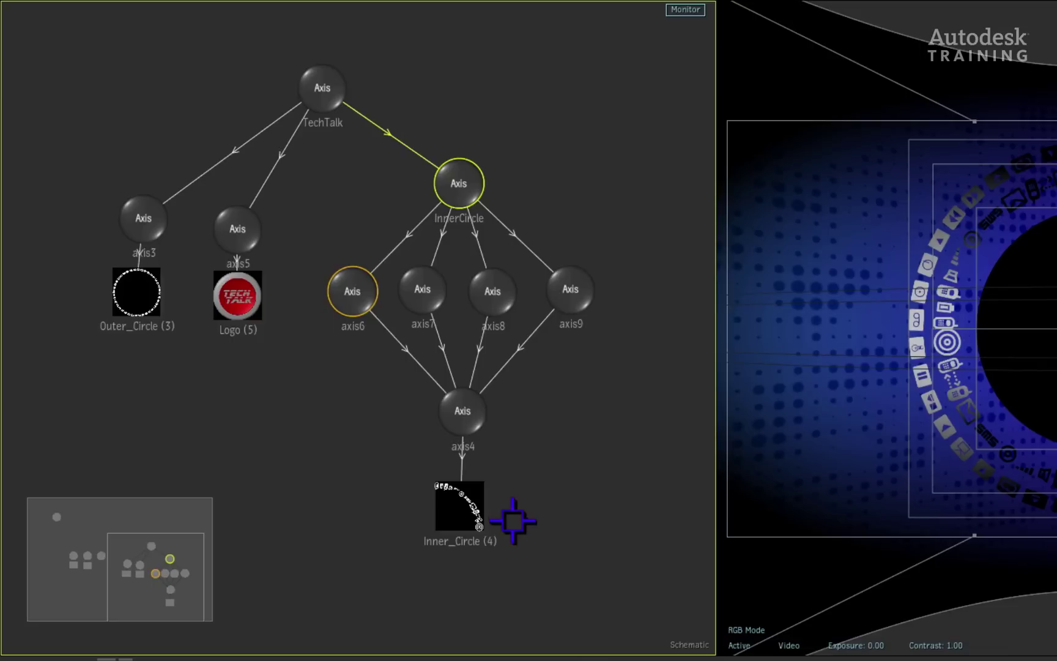
Place light1 below image1 and image2 and switch the schematic to Lighting mode
{"action": "left_click_drag", "start_coordinate": [153, 571], "coordinate": [78, 572]}
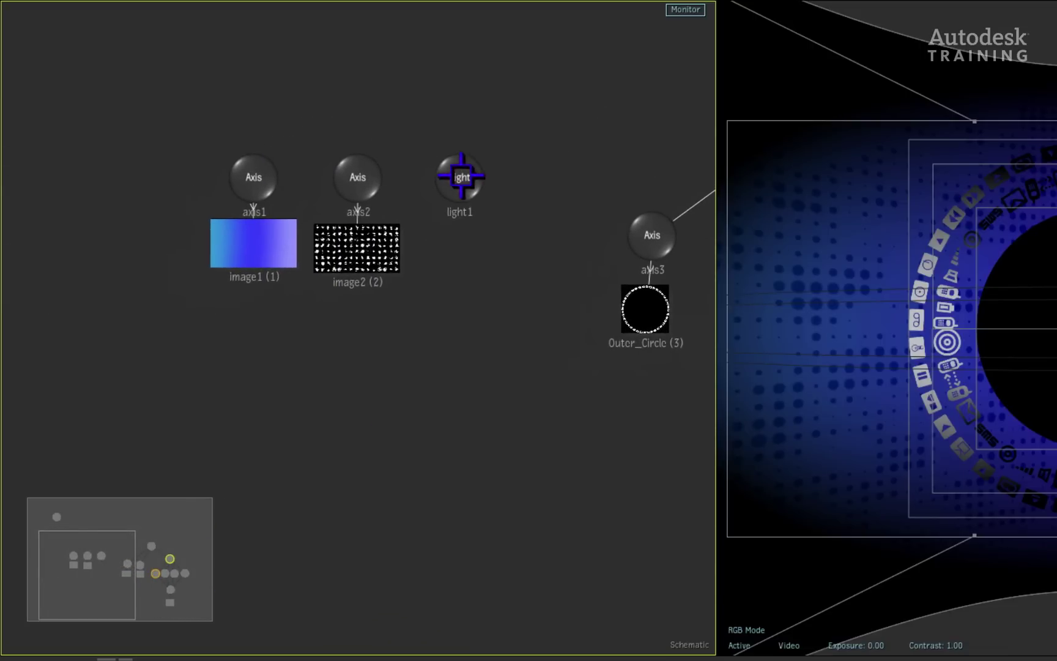
{"action": "left_click_drag", "start_coordinate": [459, 177], "coordinate": [299, 414]}
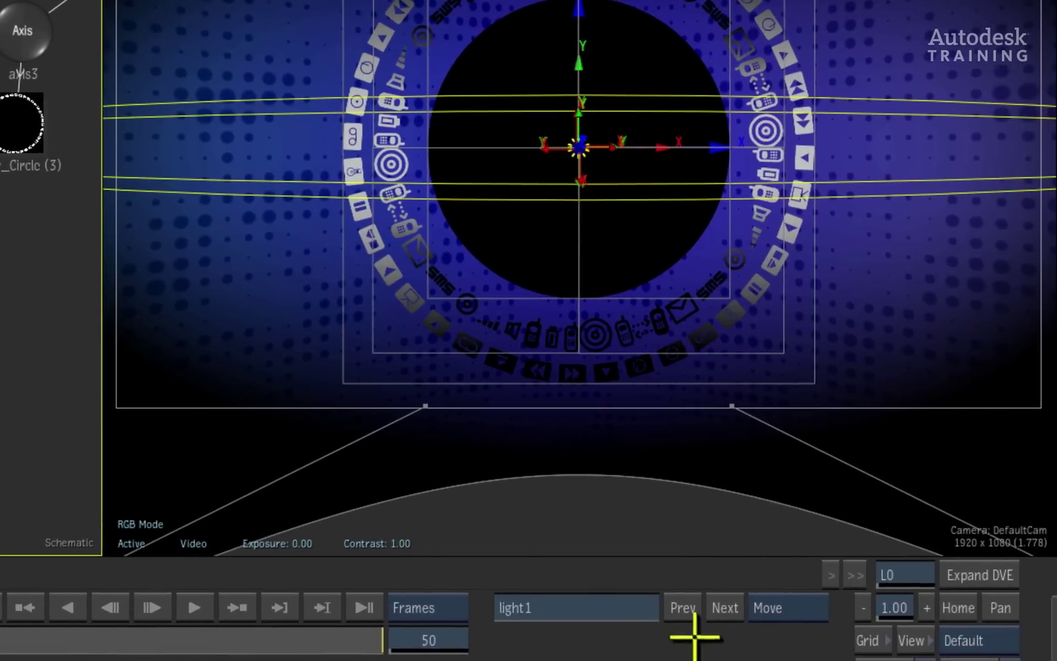
{"action": "left_click", "coordinate": [815, 608]}
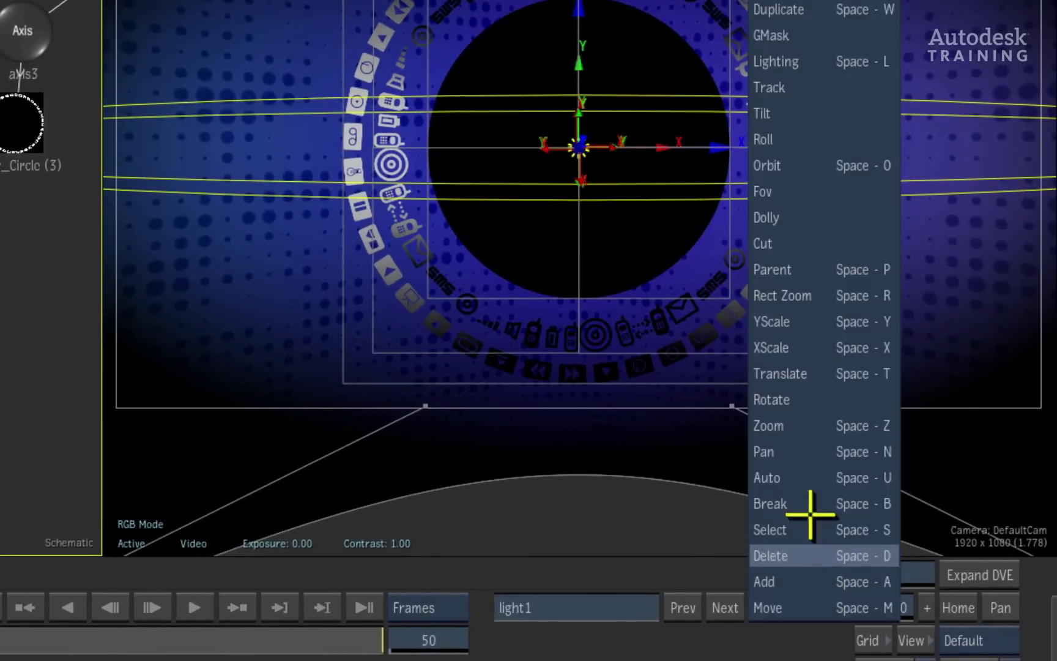
{"action": "left_click", "coordinate": [864, 60]}
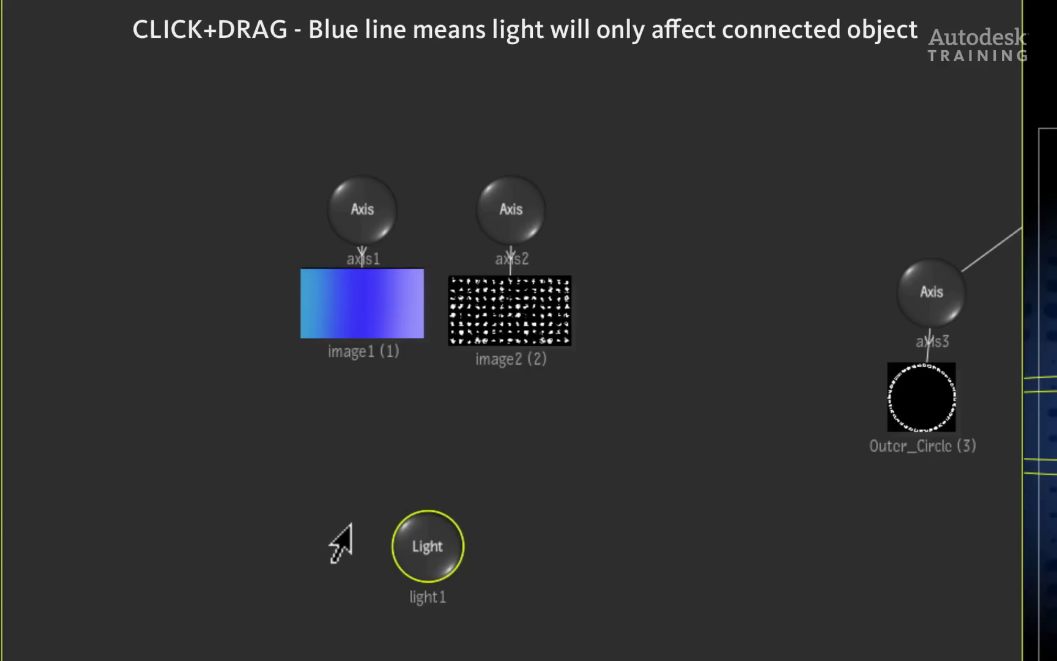
Link light1 to the gradient image1 and the pattern image2
{"action": "left_click_drag", "start_coordinate": [409, 533], "coordinate": [353, 307]}
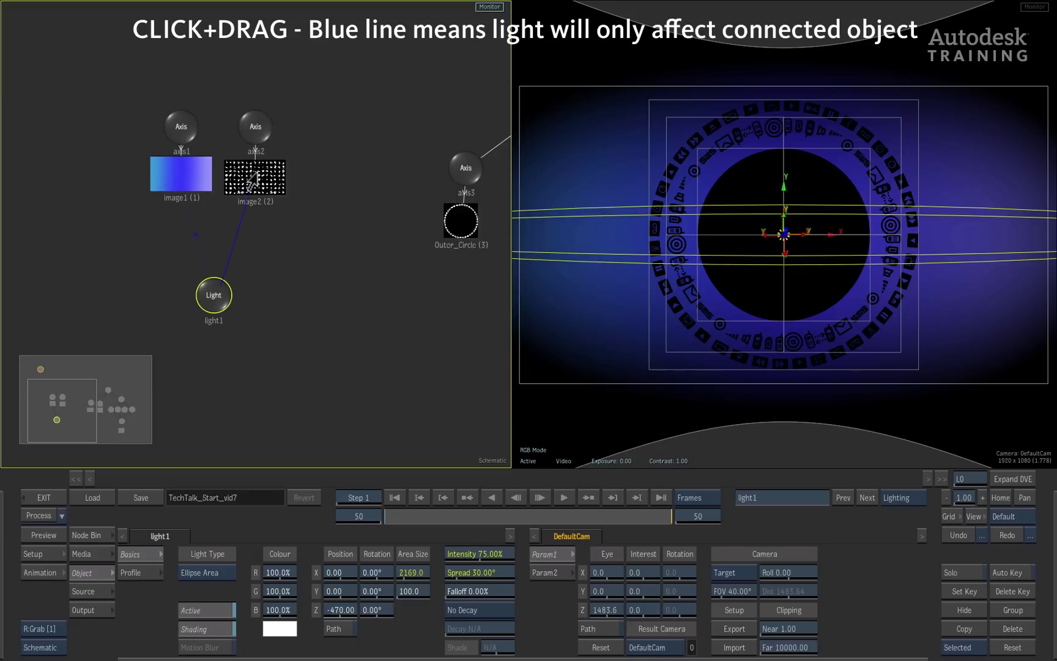
{"action": "left_click_drag", "start_coordinate": [251, 179], "coordinate": [253, 178]}
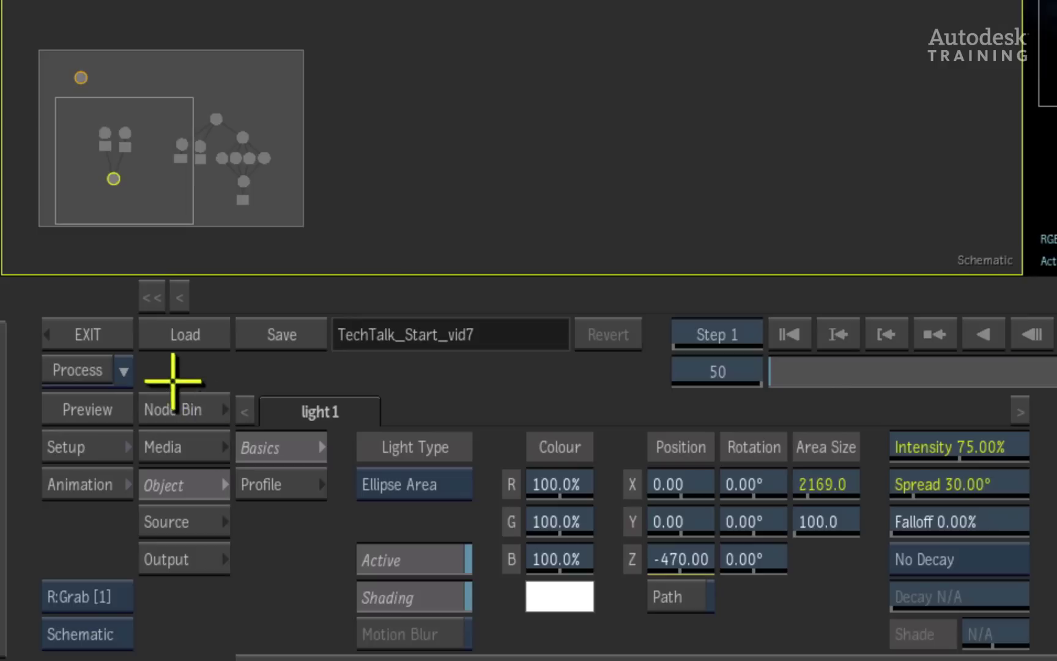
Add a Light node from the Node Bin's Objects tab and place light2 beside light1
{"action": "left_click", "coordinate": [86, 535]}
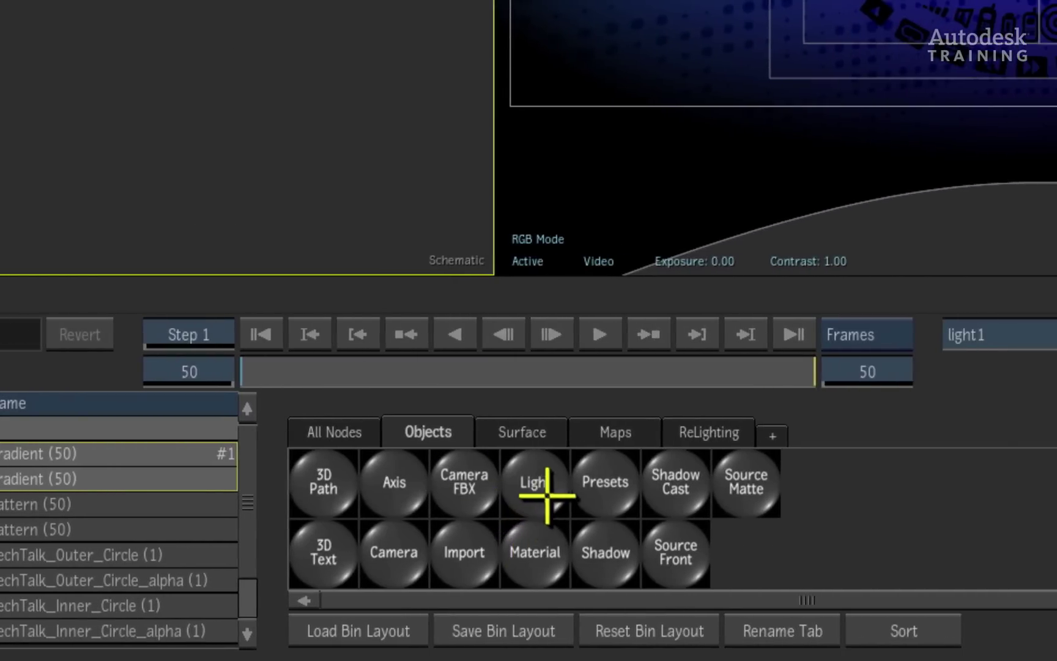
{"action": "double_click", "coordinate": [533, 479]}
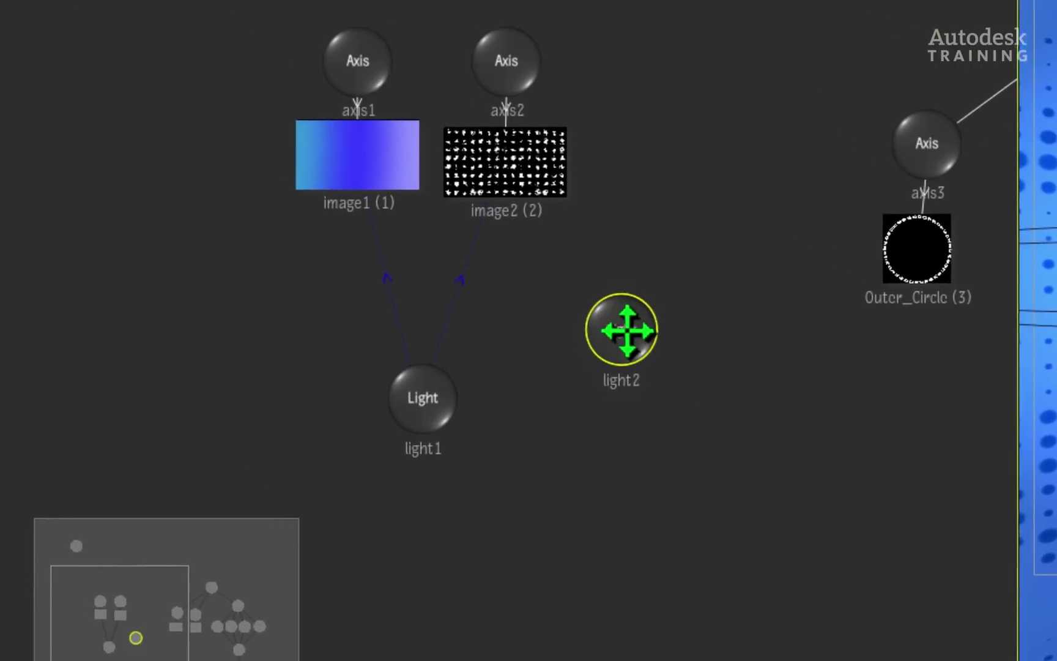
{"action": "left_click_drag", "start_coordinate": [228, 66], "coordinate": [231, 107]}
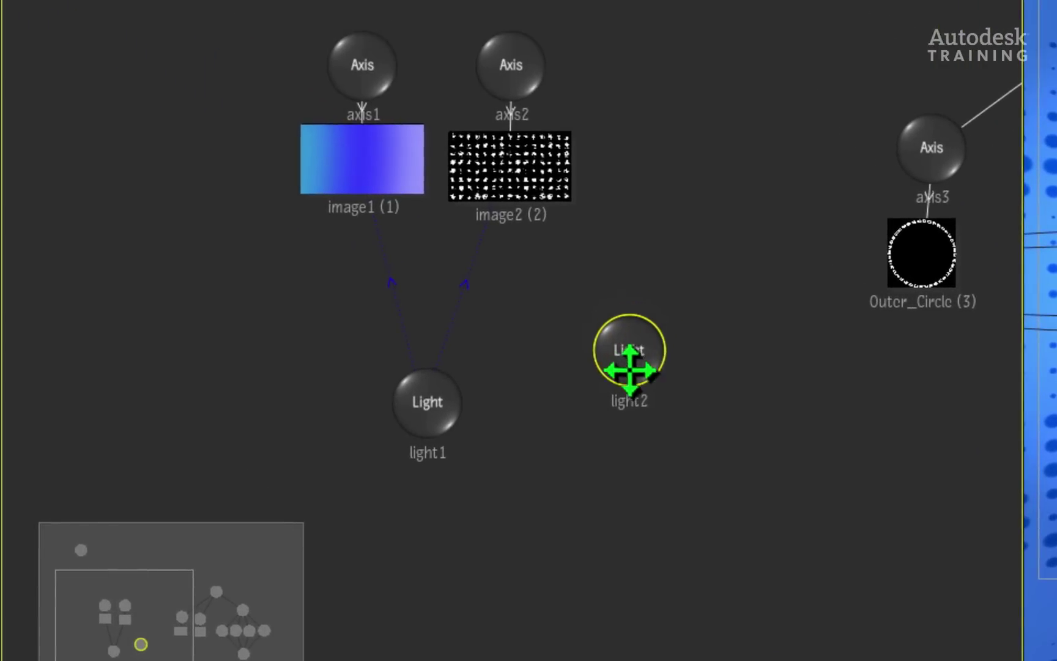
{"action": "left_click_drag", "start_coordinate": [629, 375], "coordinate": [572, 404]}
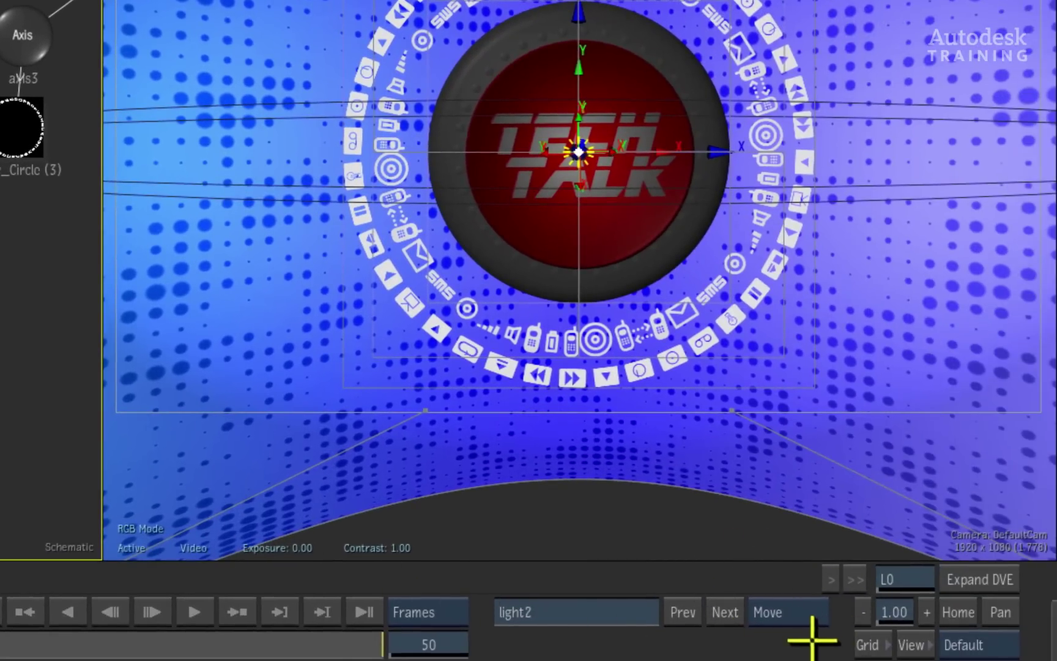
In Lighting mode, link light2 to image2 so the pattern background is excluded
{"action": "left_click", "coordinate": [817, 611]}
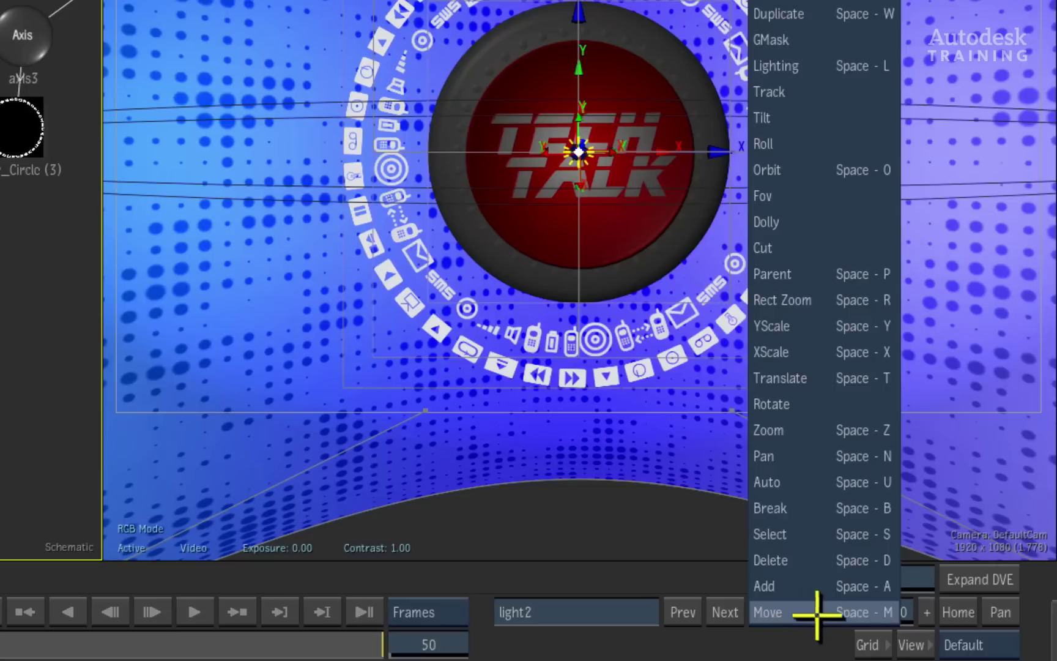
{"action": "left_click", "coordinate": [868, 68]}
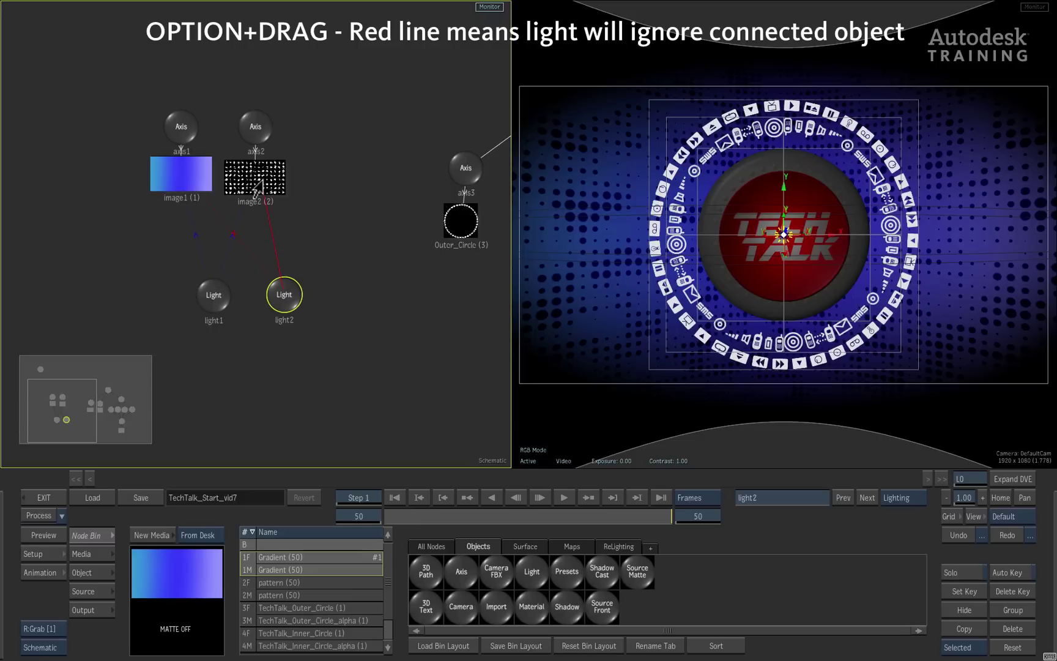
{"action": "left_click_drag", "start_coordinate": [258, 182], "coordinate": [256, 187]}
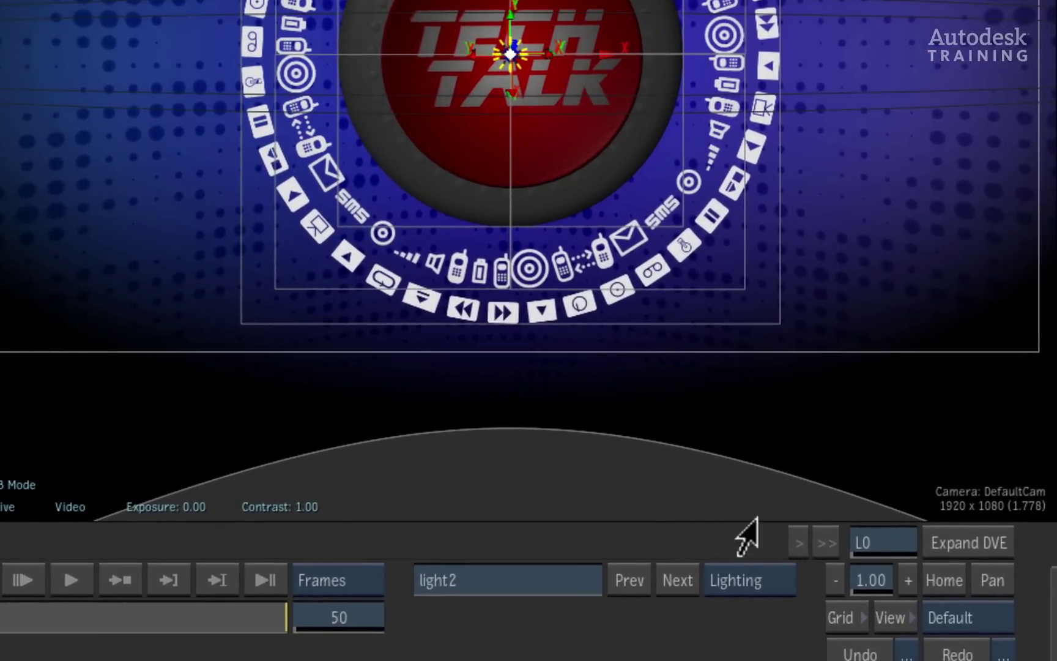
Back in Move mode, set light2's Position Z to 2124 and return to frame 1
{"action": "left_click", "coordinate": [784, 580]}
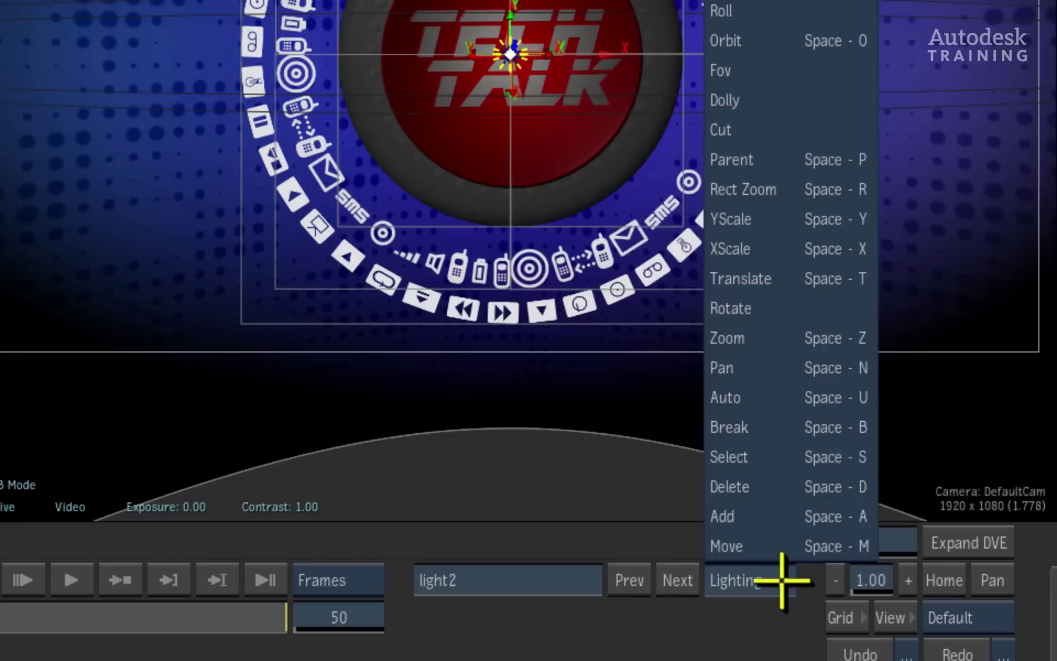
{"action": "left_click", "coordinate": [782, 544]}
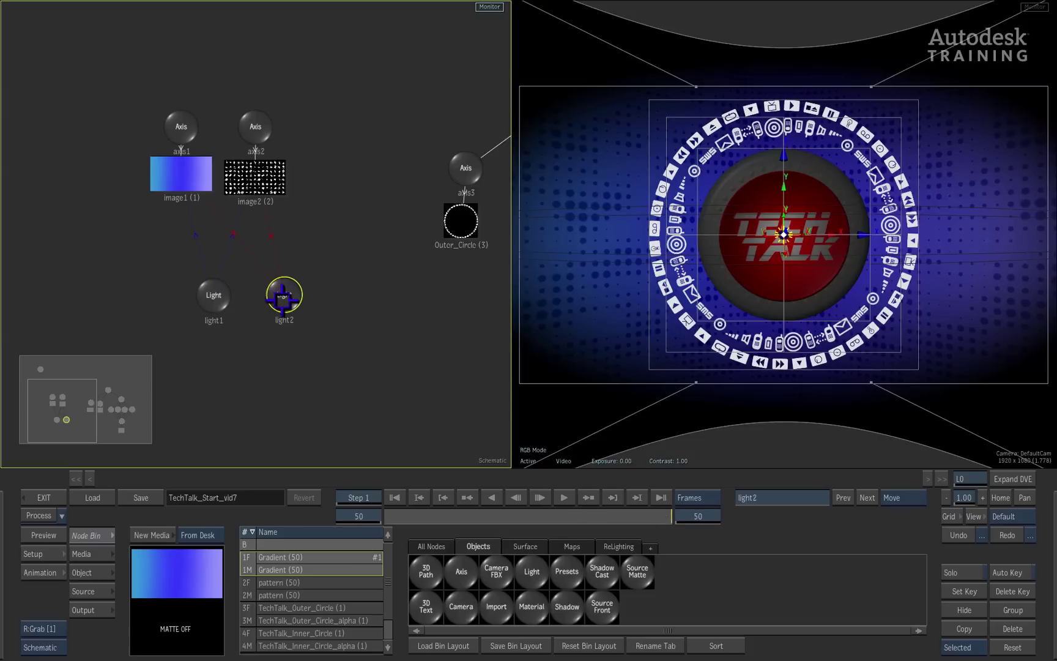
{"action": "double_click", "coordinate": [284, 296]}
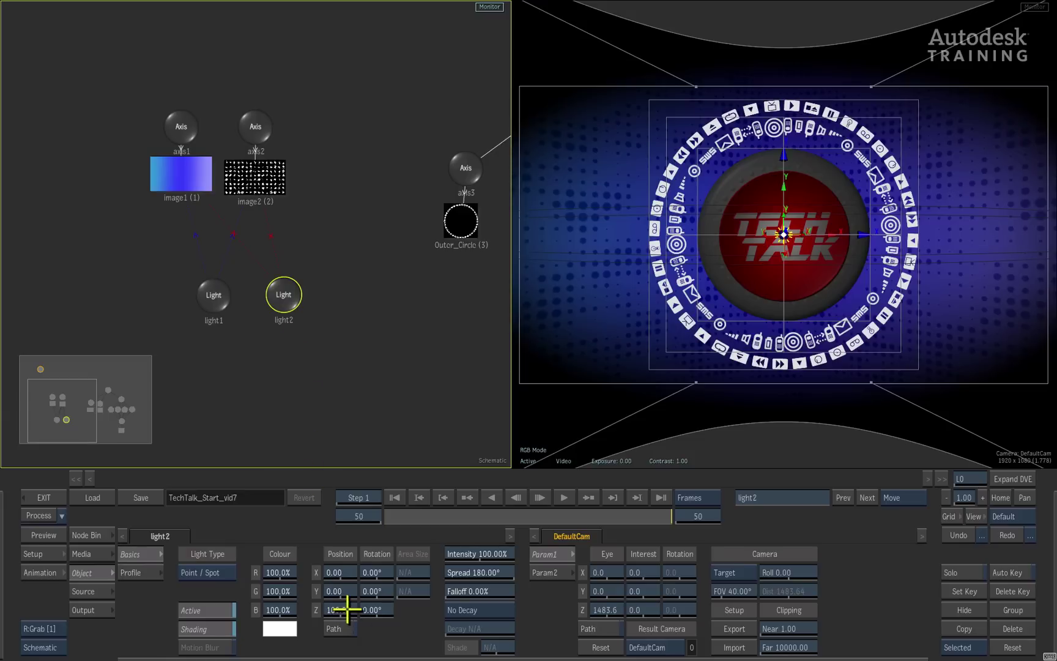
{"action": "left_click_drag", "start_coordinate": [347, 609], "coordinate": [414, 589]}
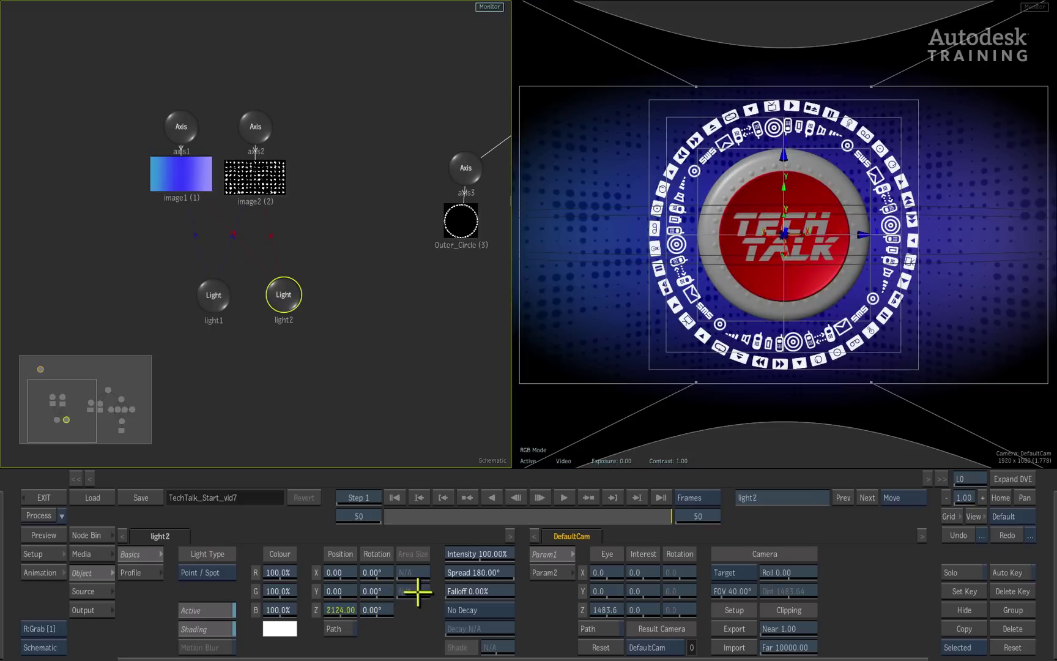
{"action": "left_click_drag", "start_coordinate": [607, 519], "coordinate": [354, 508]}
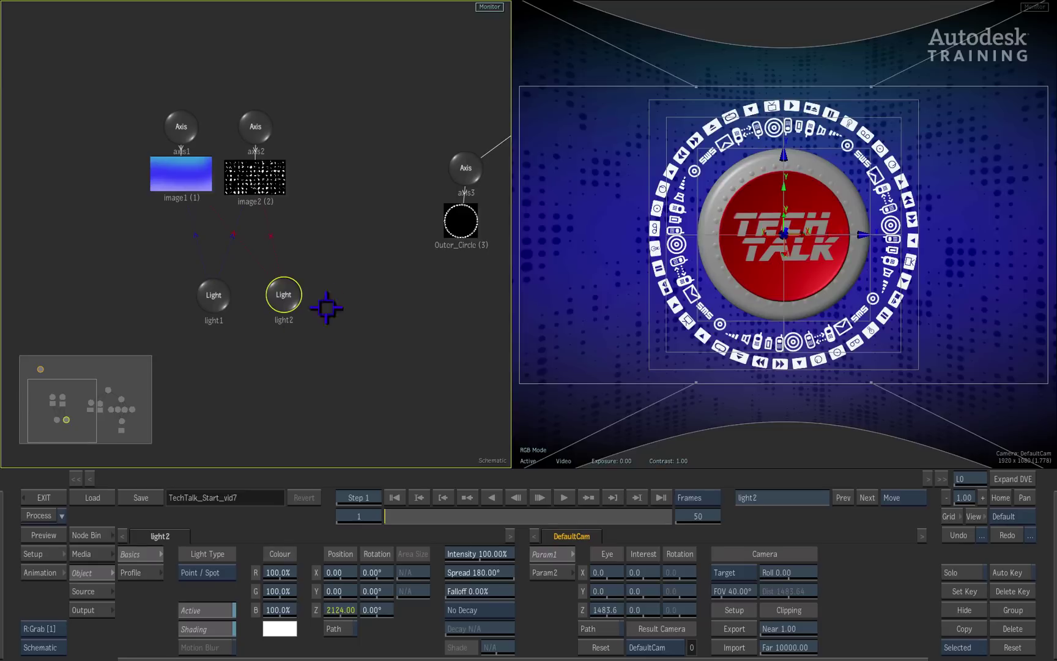
Select the axis3 node, pan to the TechTalk hierarchy, and enable Auto Key
{"action": "left_click", "coordinate": [464, 167]}
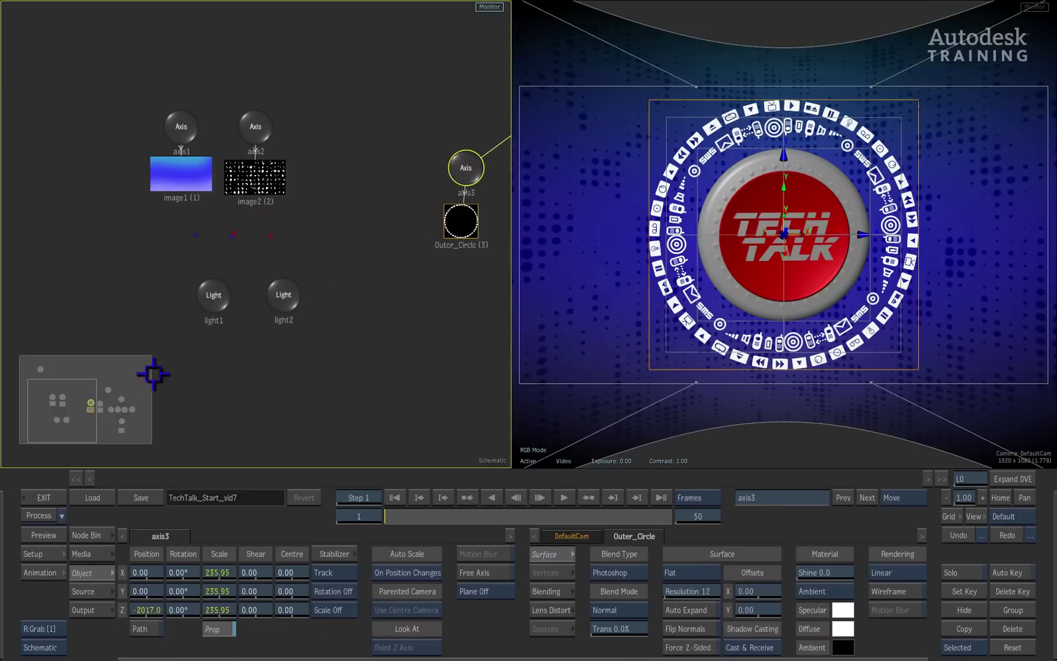
{"action": "left_click_drag", "start_coordinate": [79, 410], "coordinate": [128, 409]}
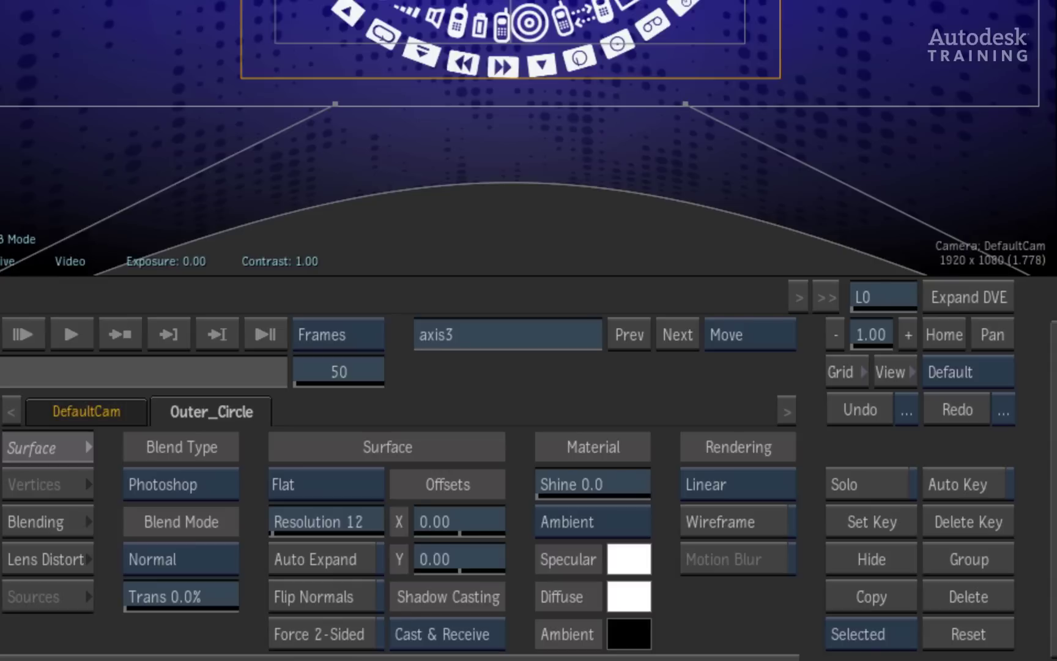
{"action": "left_click", "coordinate": [962, 483]}
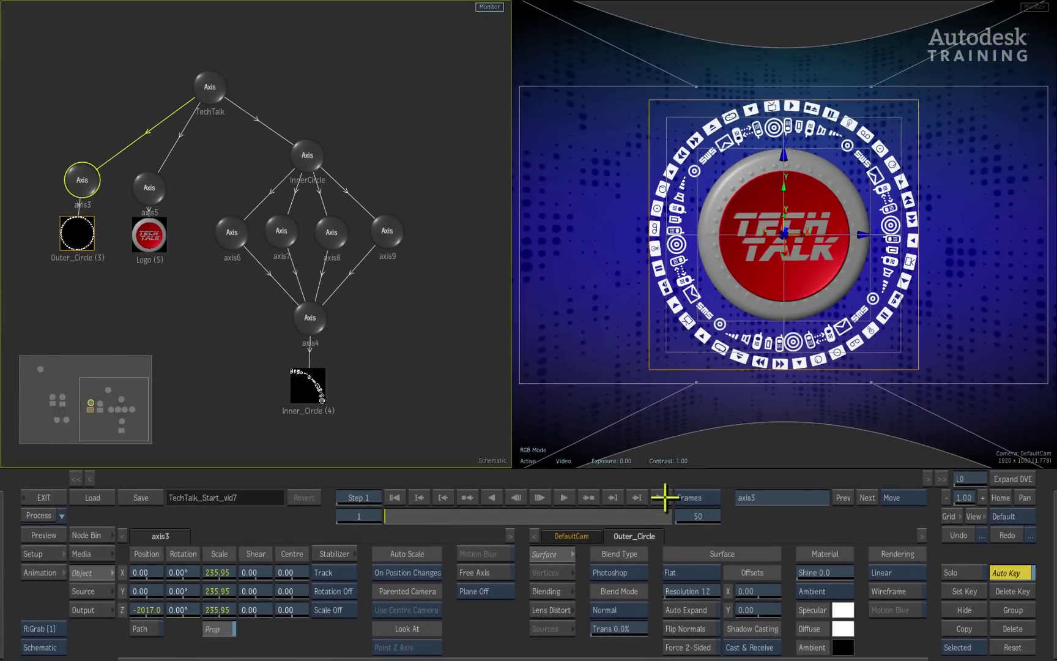
Keyframe axis3's Rotation Z at 45° on frame 50, then scrub to preview
{"action": "left_click", "coordinate": [667, 515]}
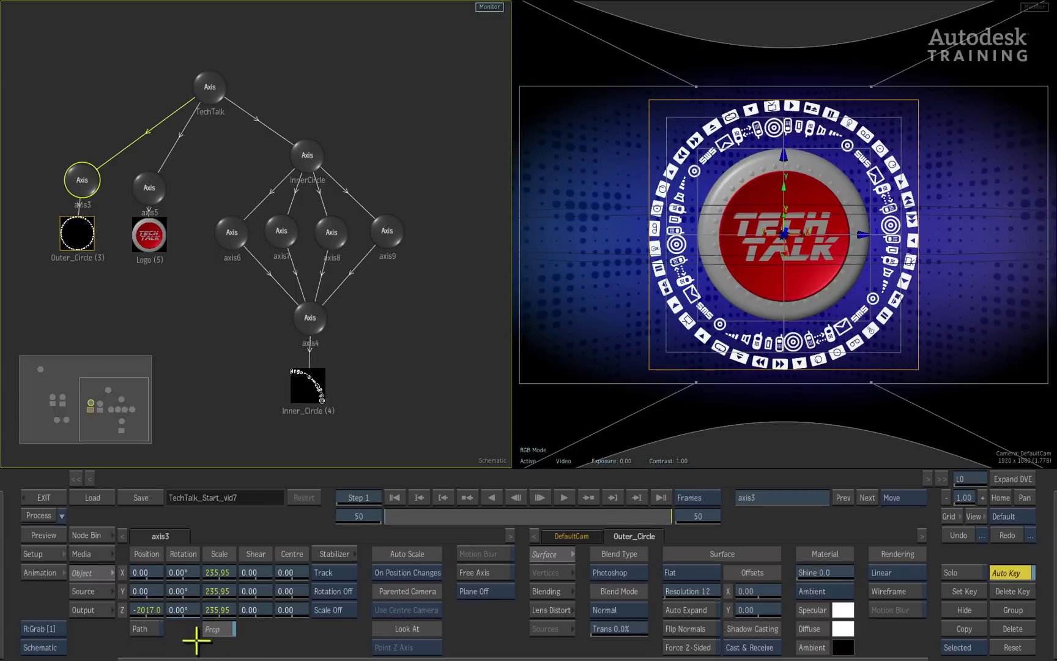
{"action": "left_click", "coordinate": [183, 610]}
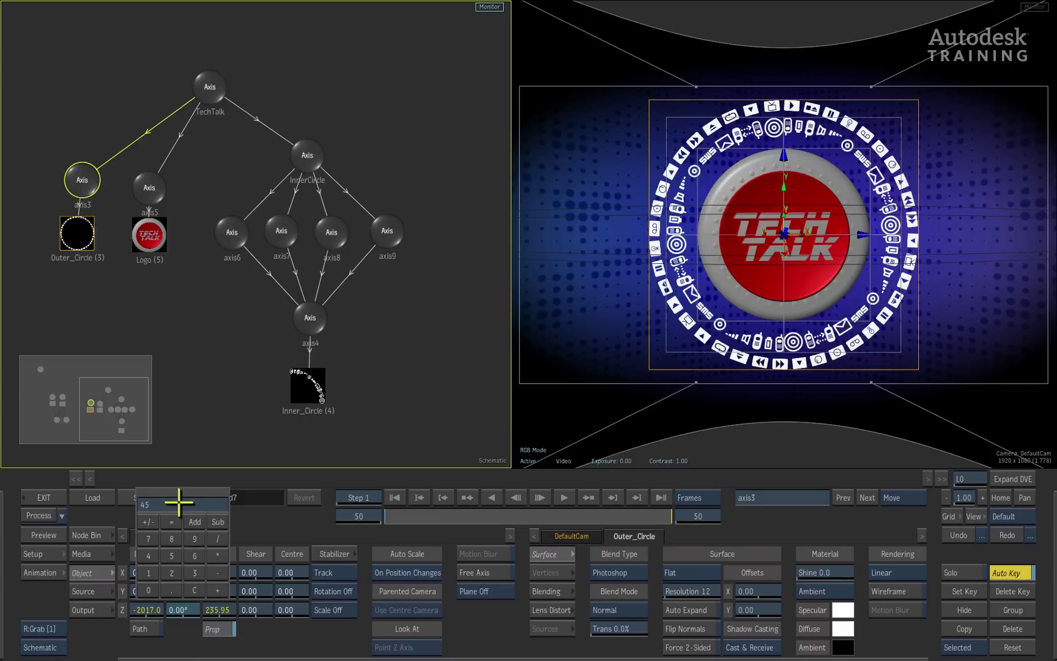
{"action": "type", "text": "45"}
{"action": "key", "text": "Return"}
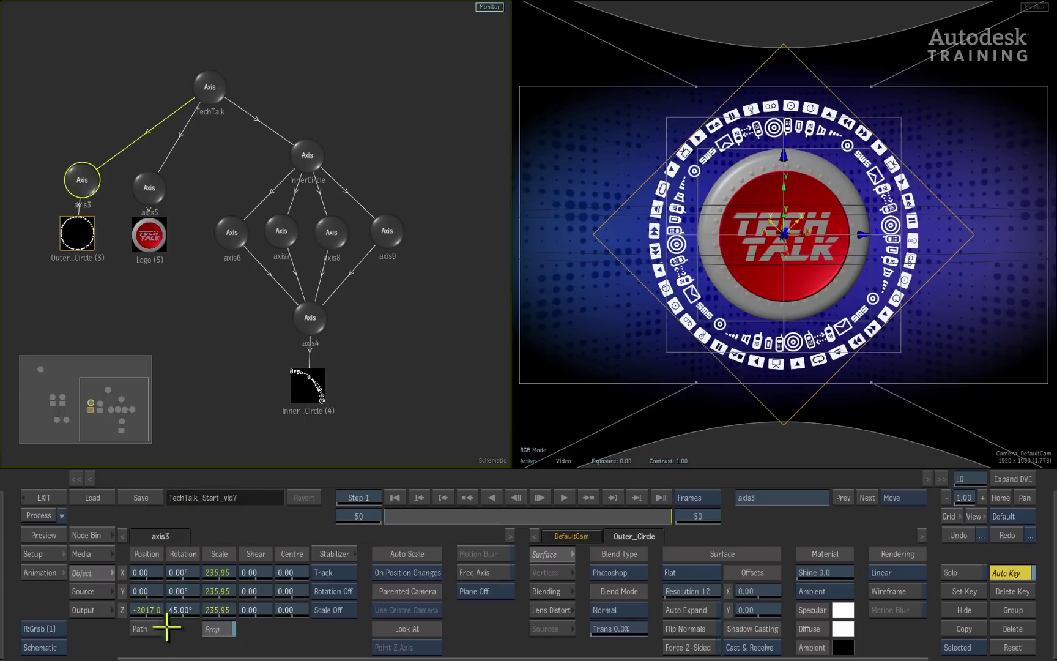
{"action": "left_click_drag", "start_coordinate": [656, 509], "coordinate": [365, 497]}
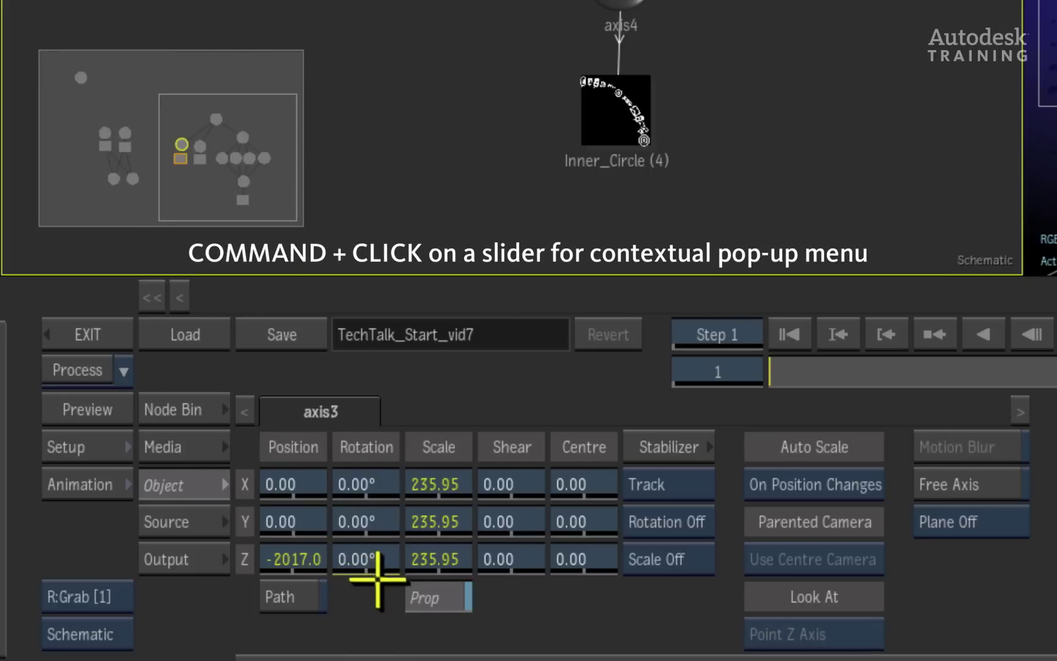
Copy axis3's Rotation Z channel
{"action": "left_click", "coordinate": [384, 557], "text": "super"}
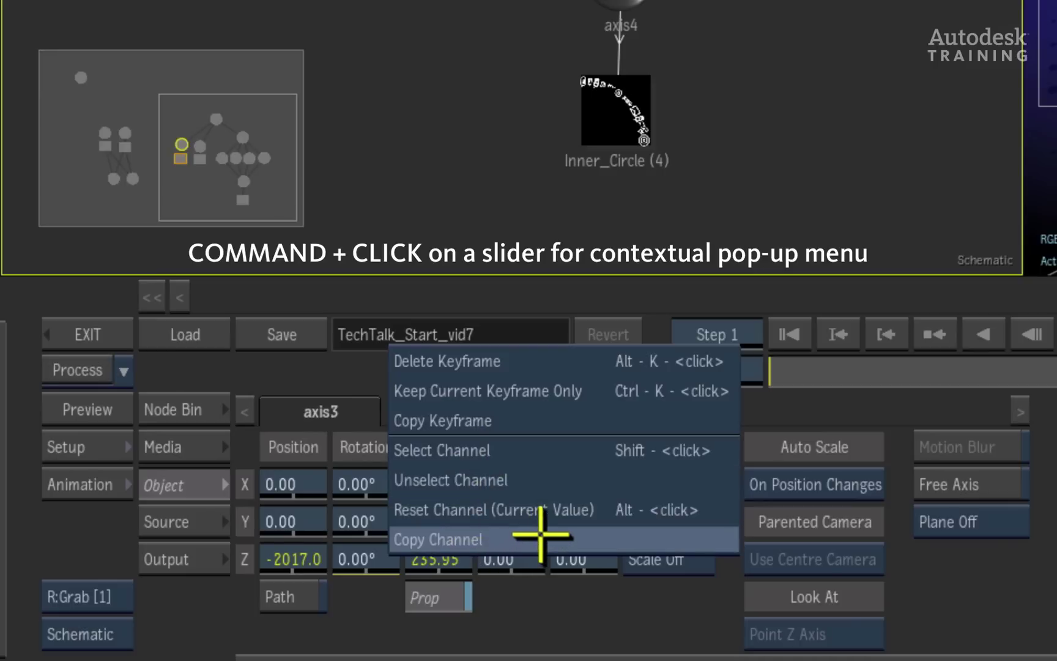
{"action": "left_click", "coordinate": [542, 536]}
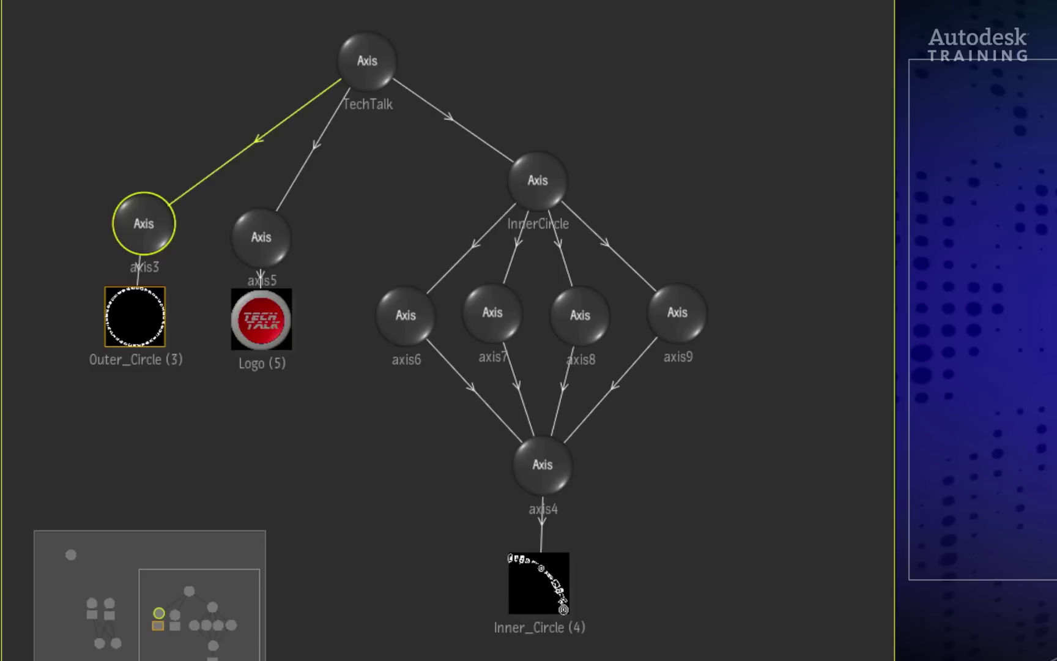
Paste the copied Rotation Z channel onto InnerCircle and scrub to verify
{"action": "left_click", "coordinate": [537, 181]}
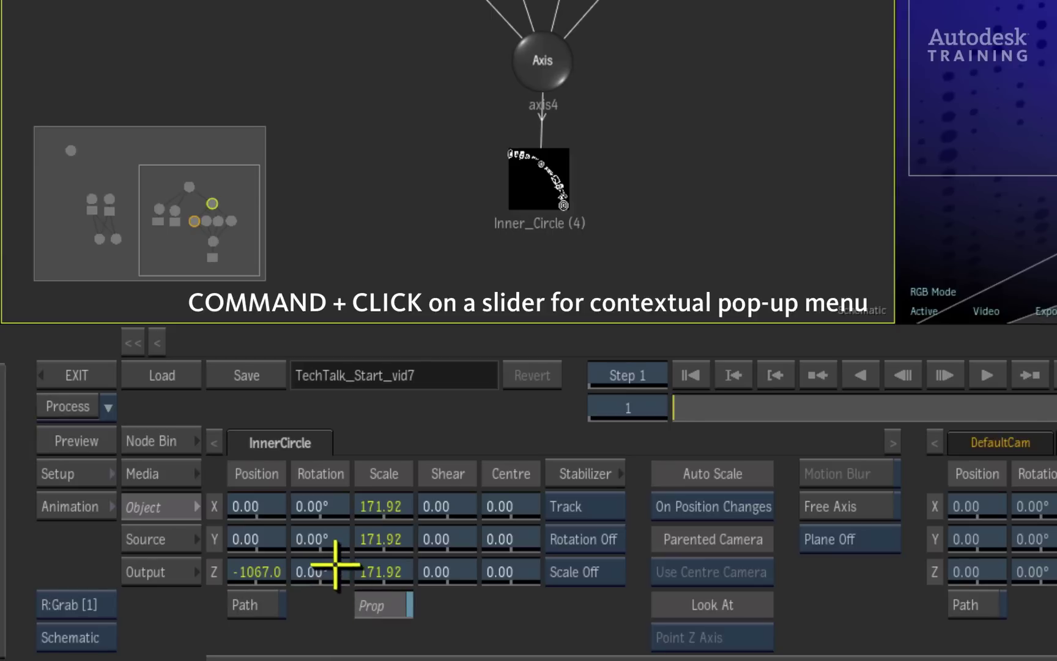
{"action": "left_click", "coordinate": [335, 567], "text": "super"}
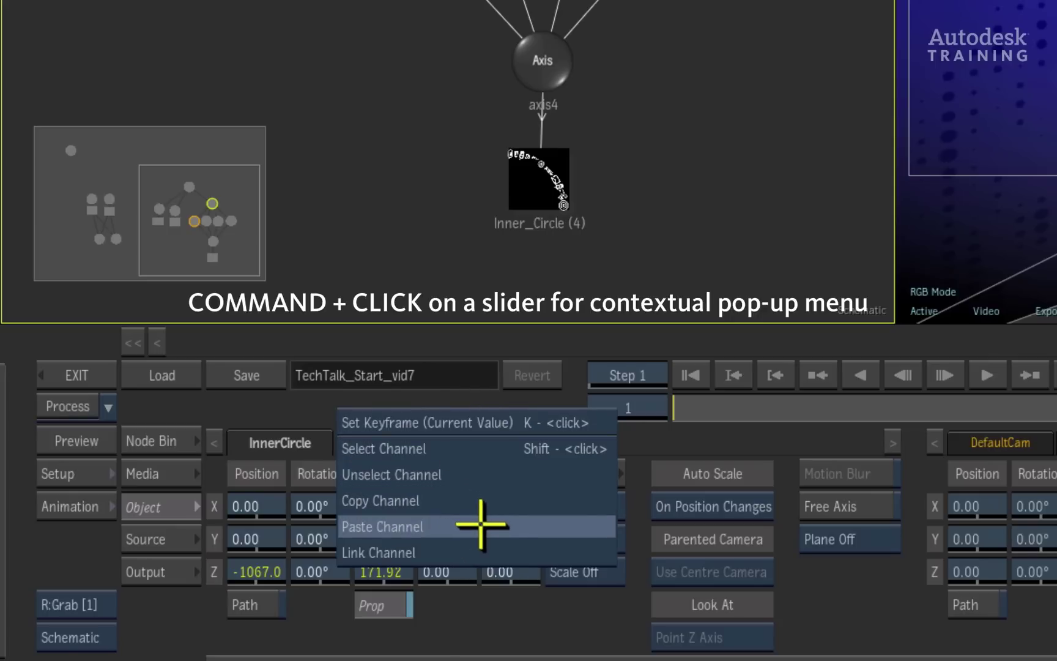
{"action": "left_click", "coordinate": [480, 524]}
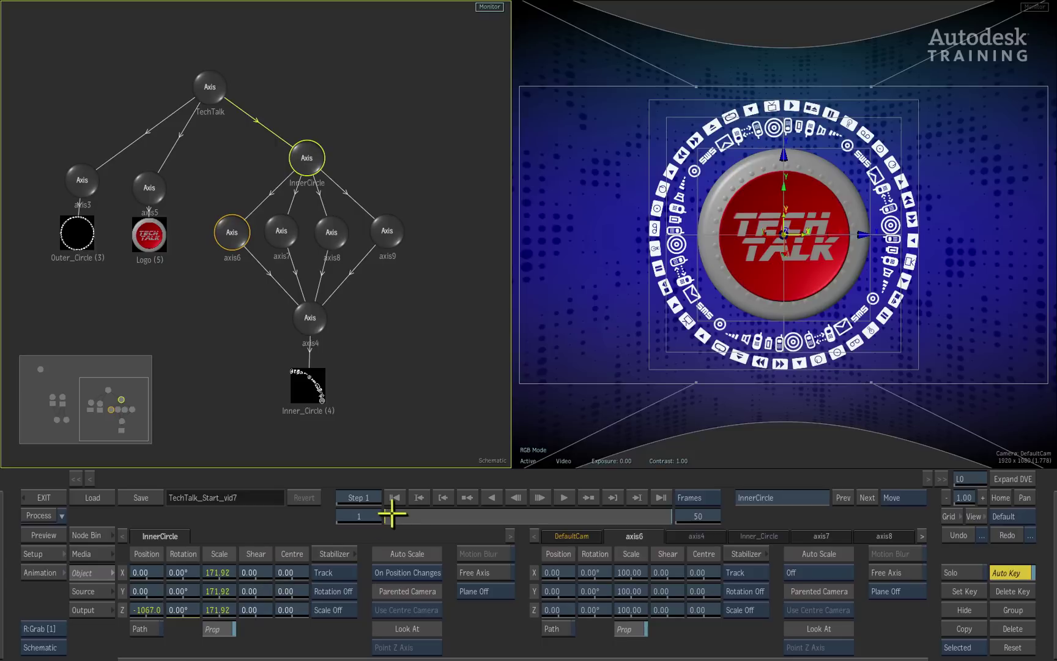
{"action": "mouse_move", "coordinate": [392, 515]}
{"action": "left_mouse_down"}
{"action": "mouse_move", "coordinate": [612, 497]}
{"action": "mouse_move", "coordinate": [463, 500]}
{"action": "mouse_move", "coordinate": [689, 493]}
{"action": "mouse_move", "coordinate": [307, 500]}
{"action": "left_mouse_up"}
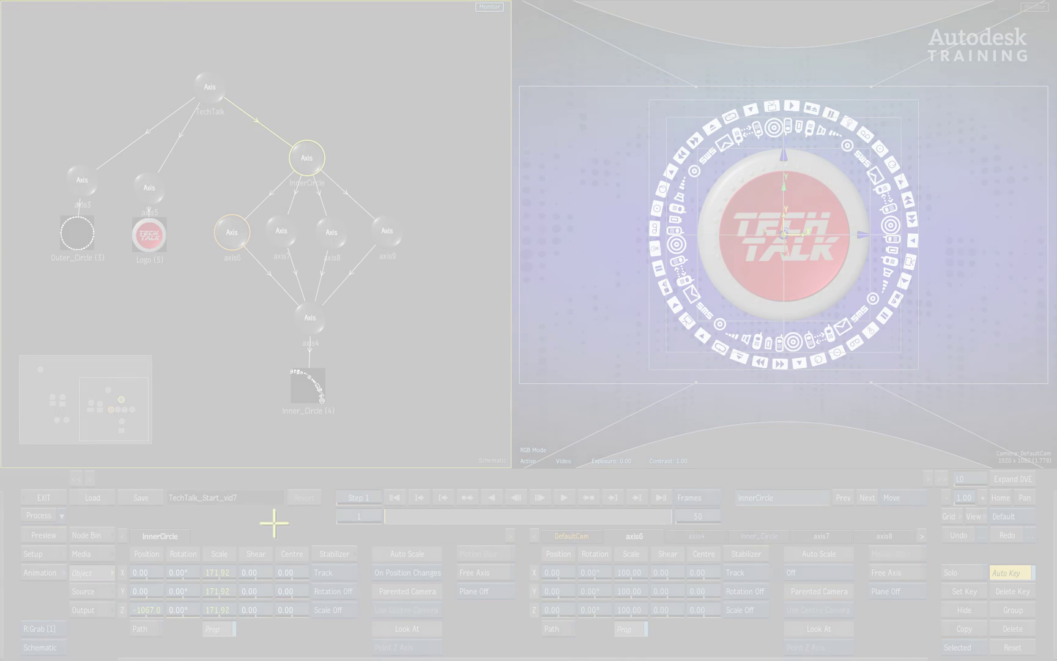